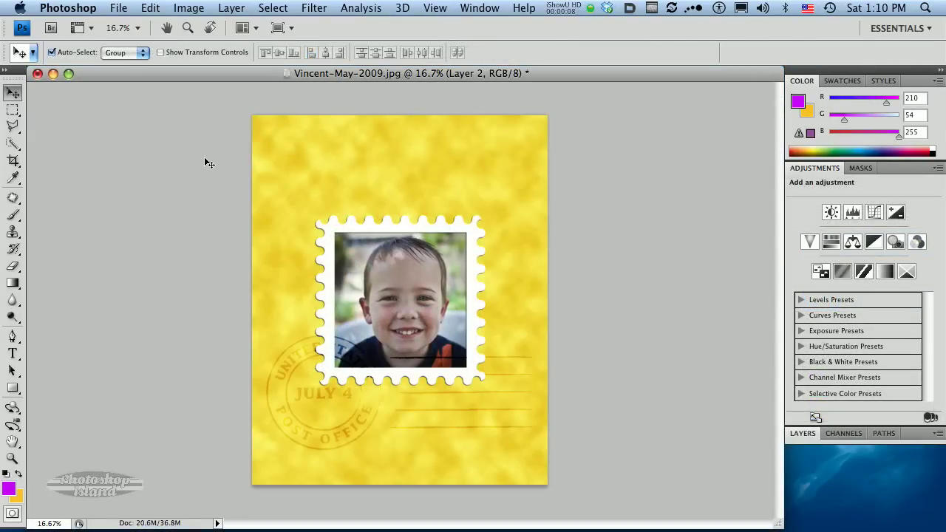
Create a new blank 1010 x 565 pixel document
click(119, 8)
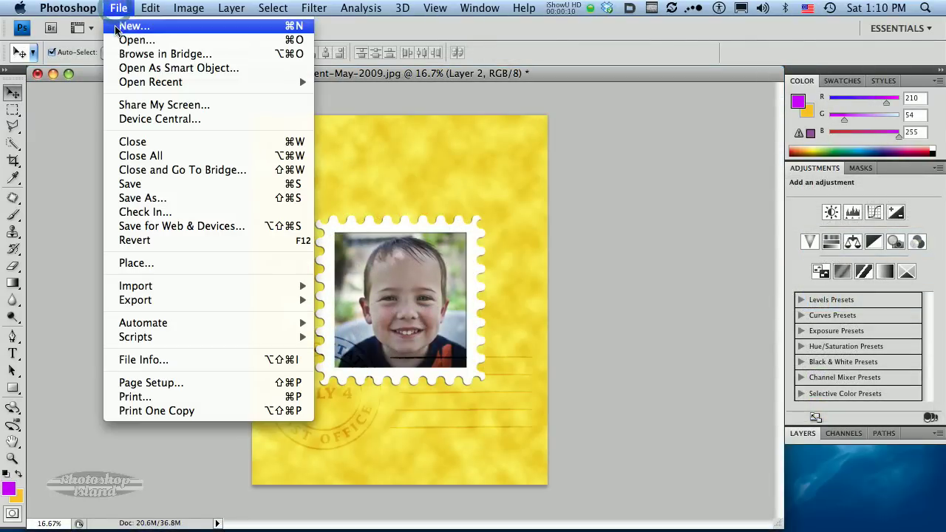
click(116, 29)
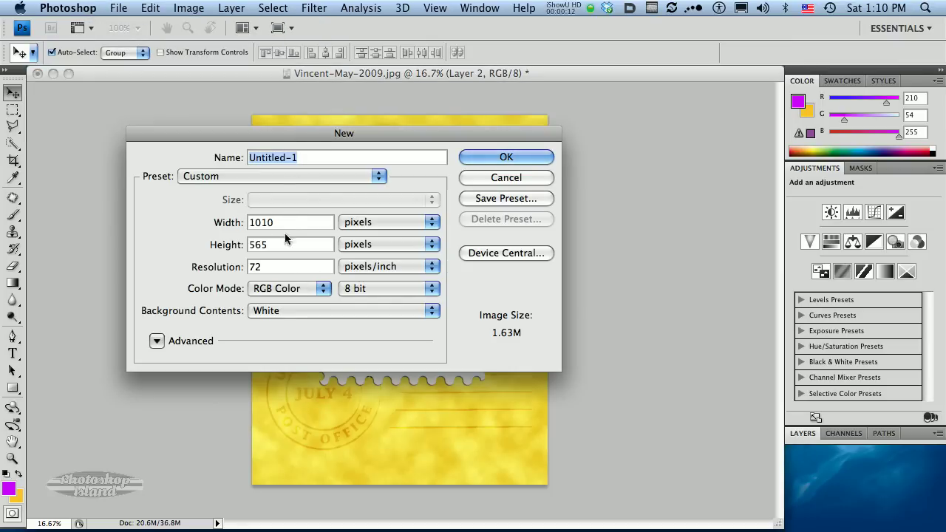
double_click(280, 222)
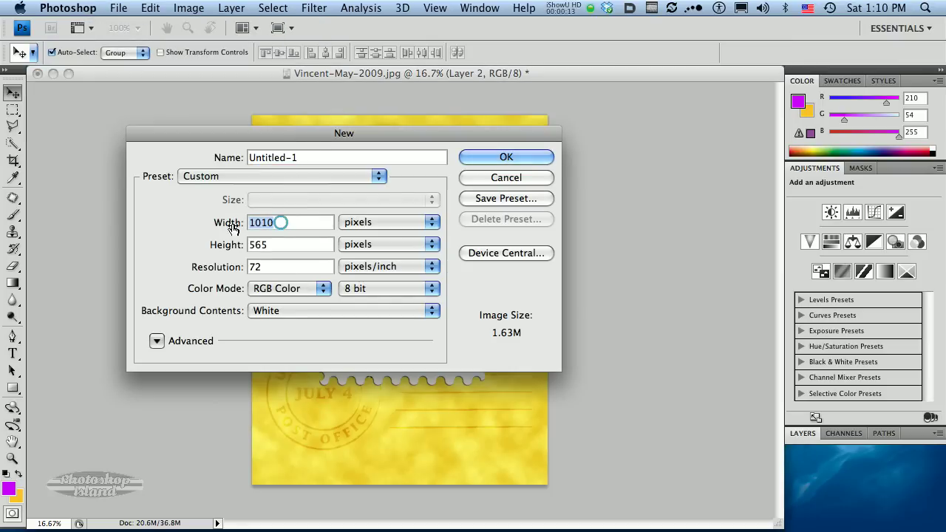
double_click(264, 247)
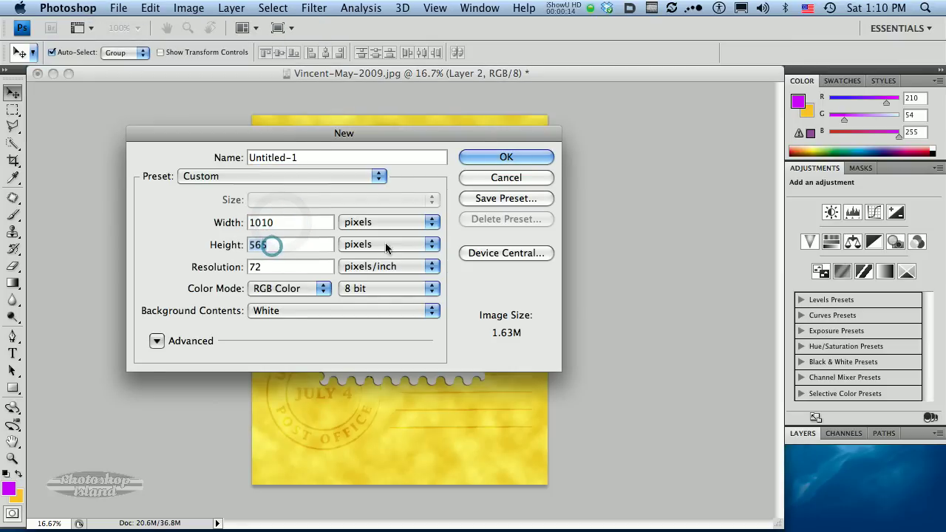
click(506, 157)
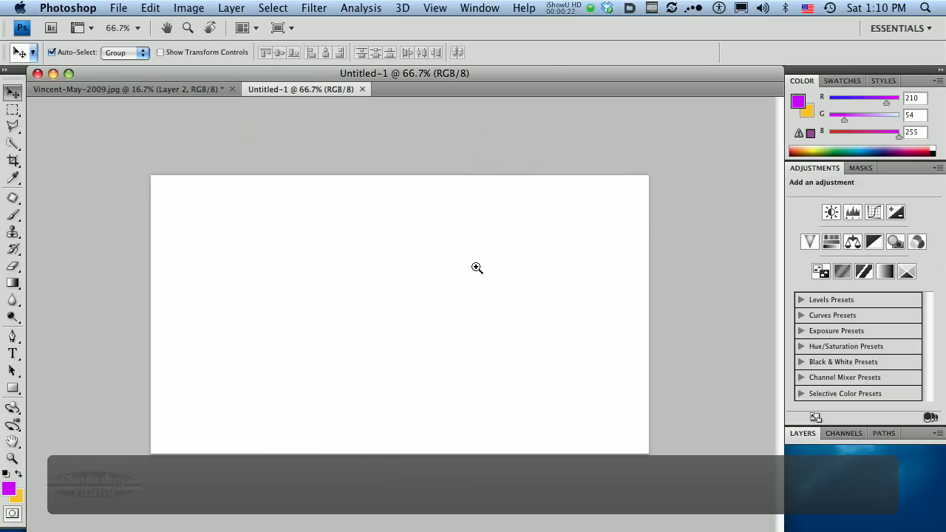
View the new canvas at 100% and consolidate all open documents into tabs
super+click(477, 266)
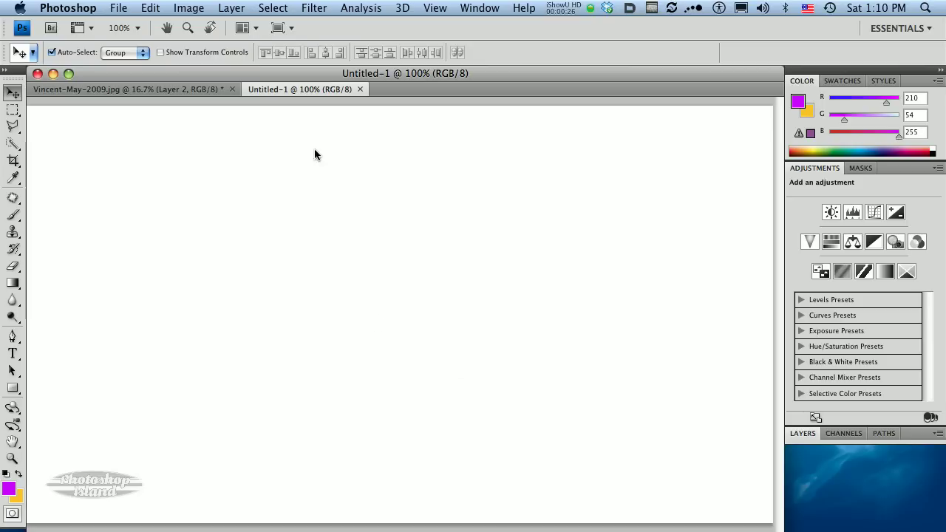
click(257, 29)
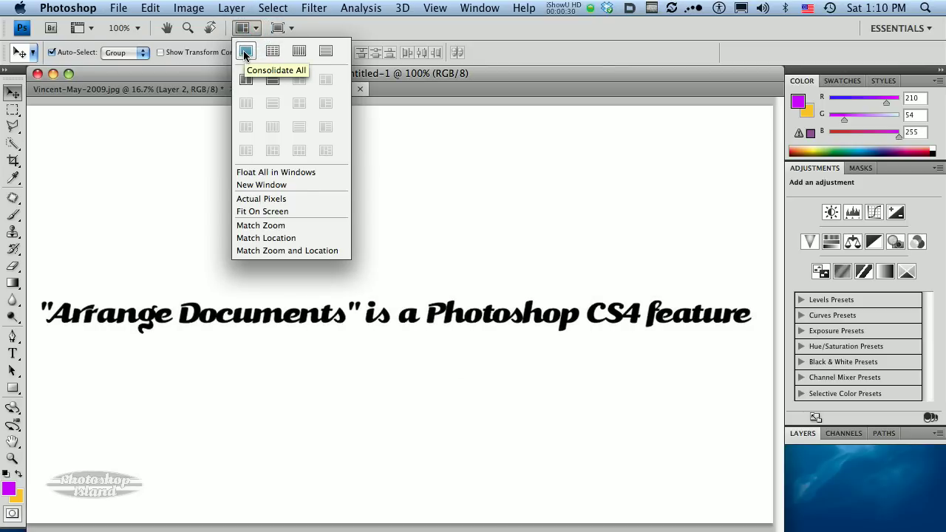
click(245, 52)
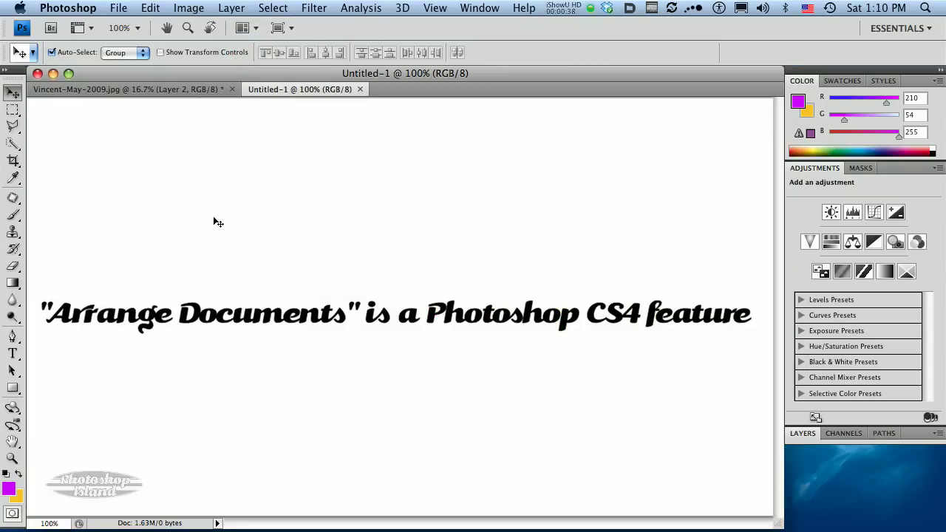
Set the foreground colour to magenta
click(9, 490)
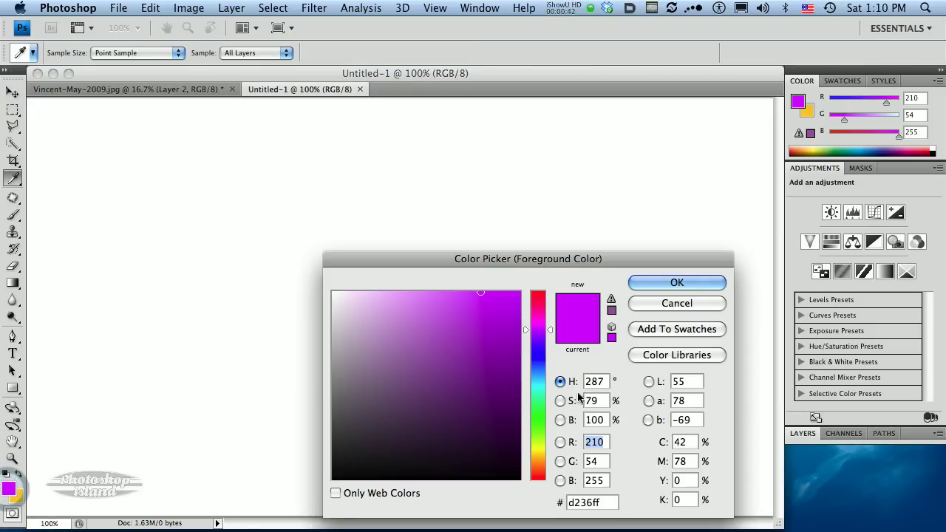
click(673, 285)
key(v)
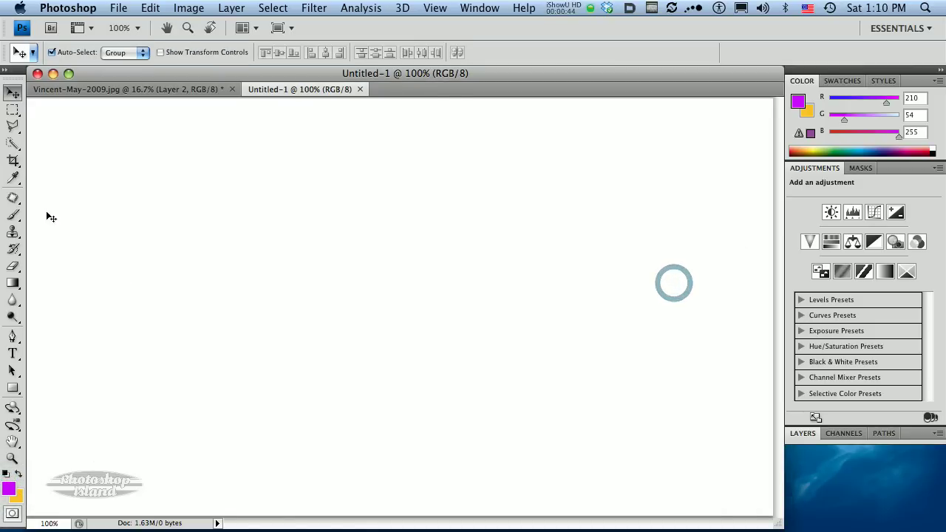
Drag a foreground-to-background gradient diagonally from top-left to bottom-right across the canvas
click(13, 283)
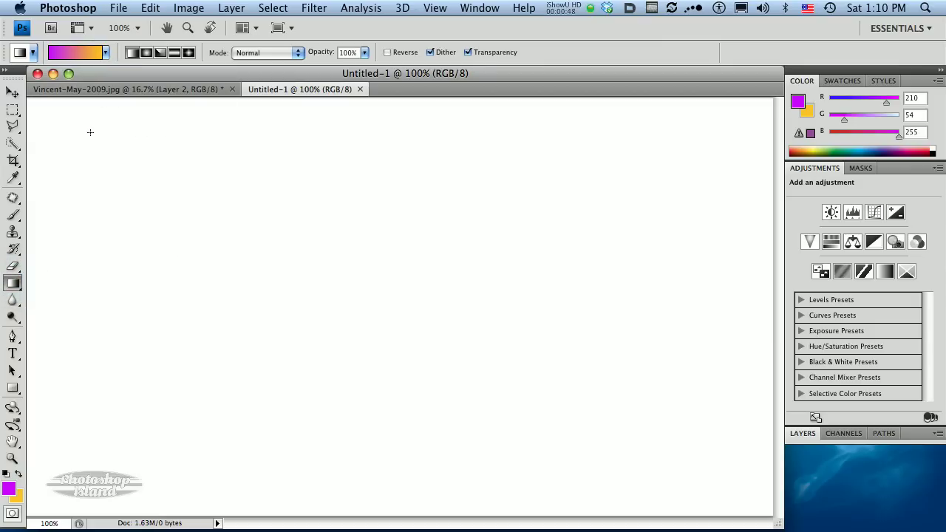
click(106, 53)
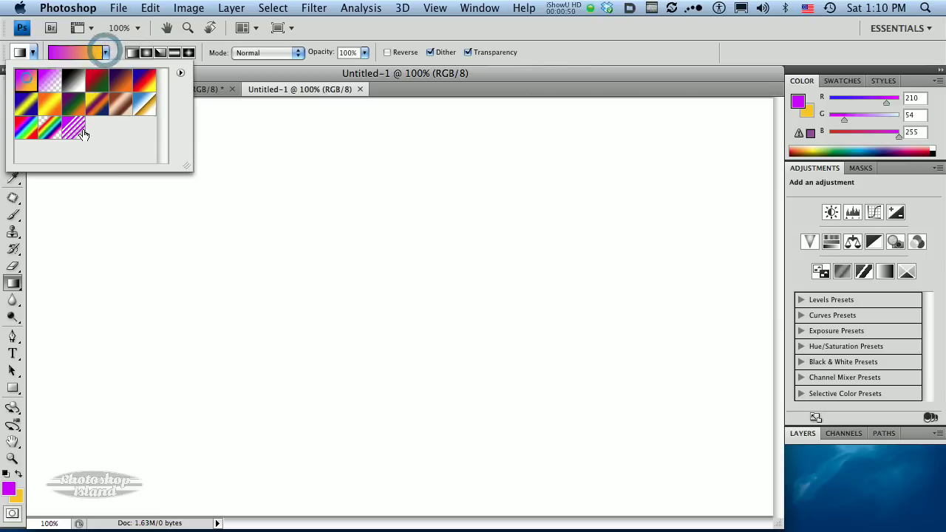
click(233, 65)
drag(31, 101, 770, 516)
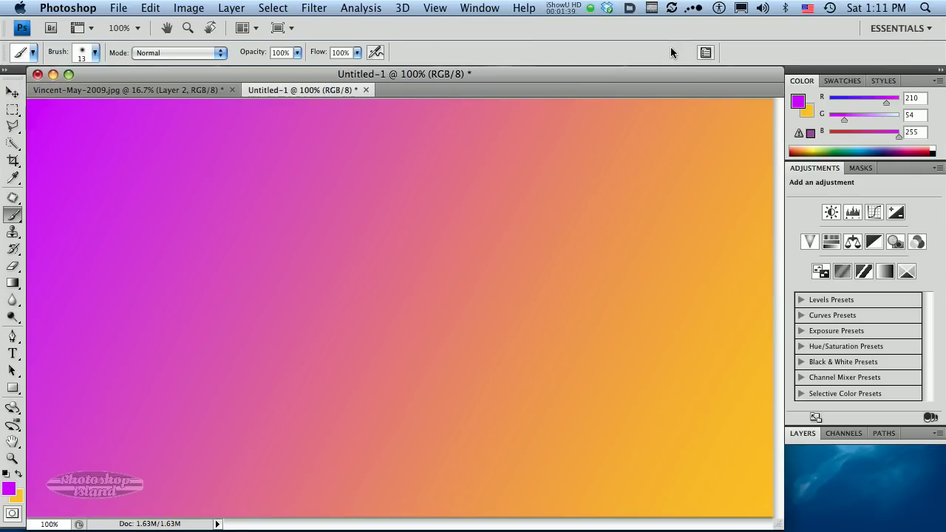
click(705, 53)
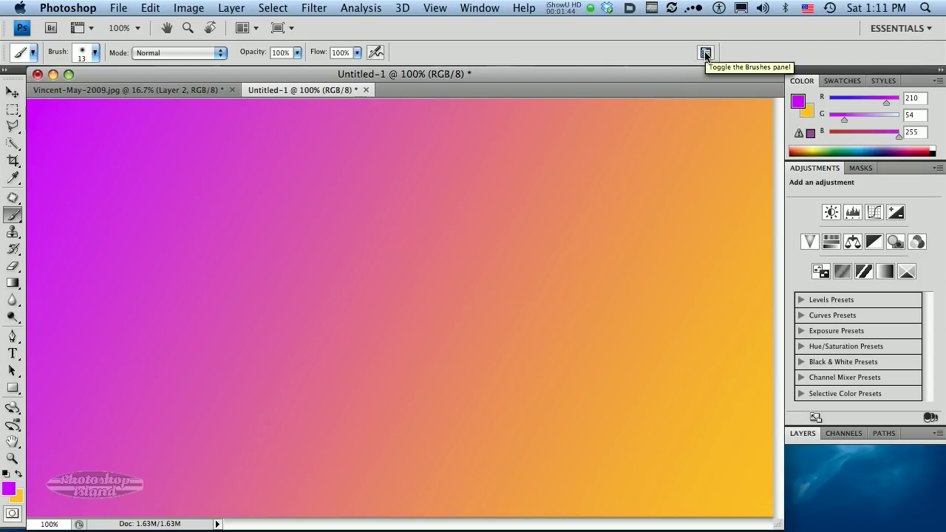
Load Vintage-Stamps-And-Cancellations-23-brushes.abr through the floating Brushes panel menu and show the presets
click(705, 54)
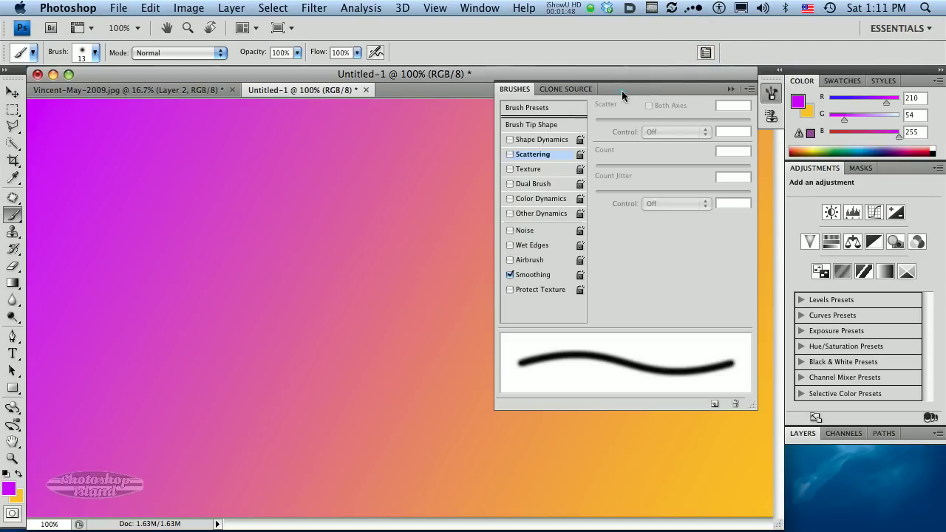
mouse_move(622, 91)
mouse_down()
mouse_move(416, 139)
mouse_move(321, 135)
mouse_move(313, 120)
mouse_up()
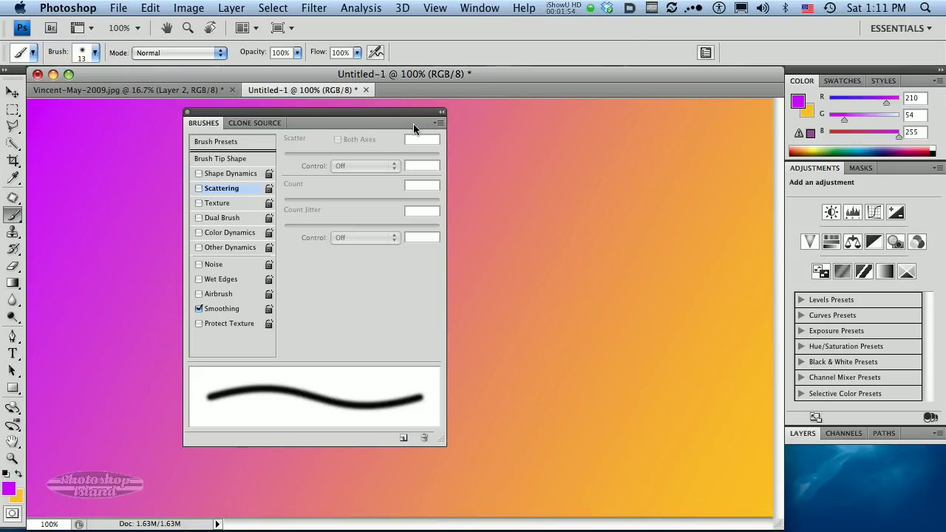
click(438, 122)
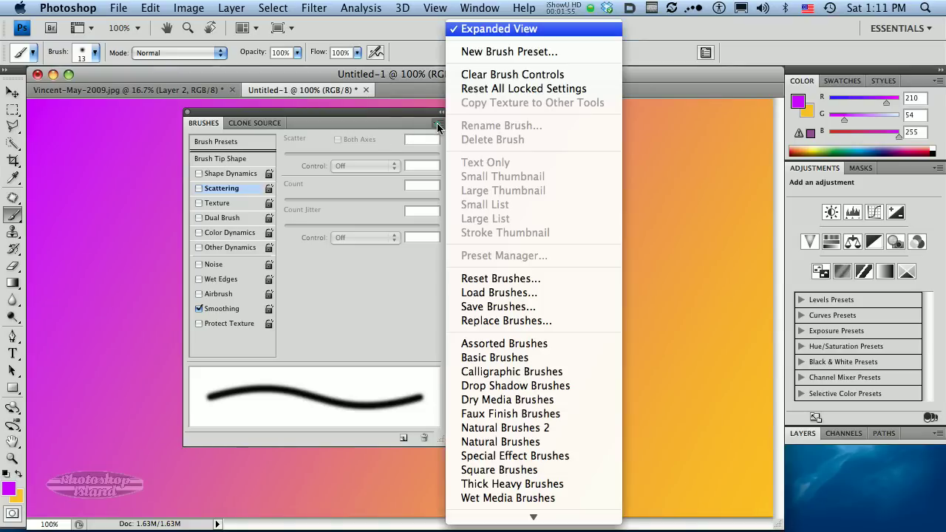
click(494, 293)
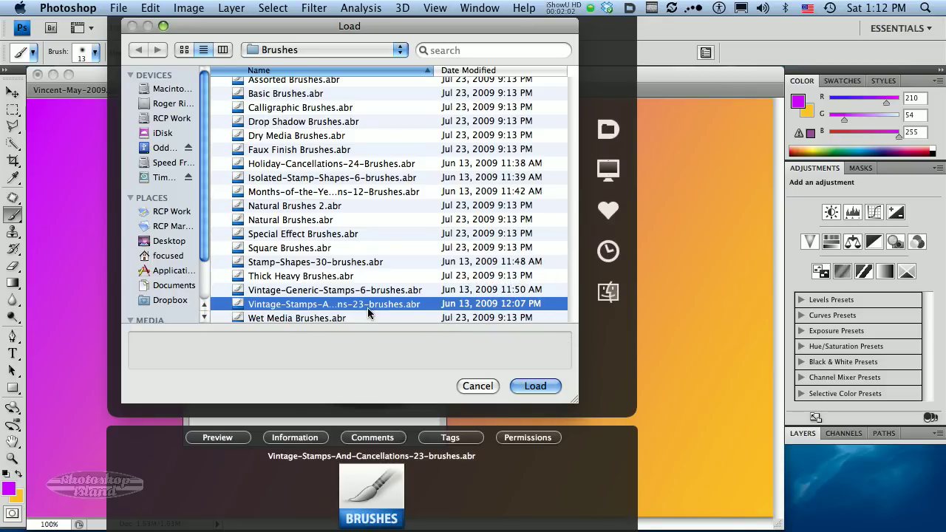
click(533, 383)
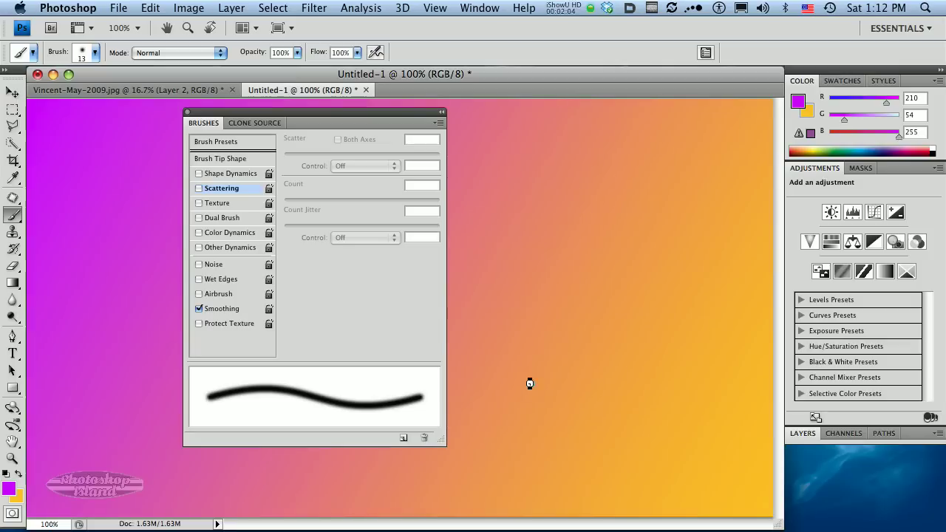
click(199, 142)
drag(432, 164, 431, 244)
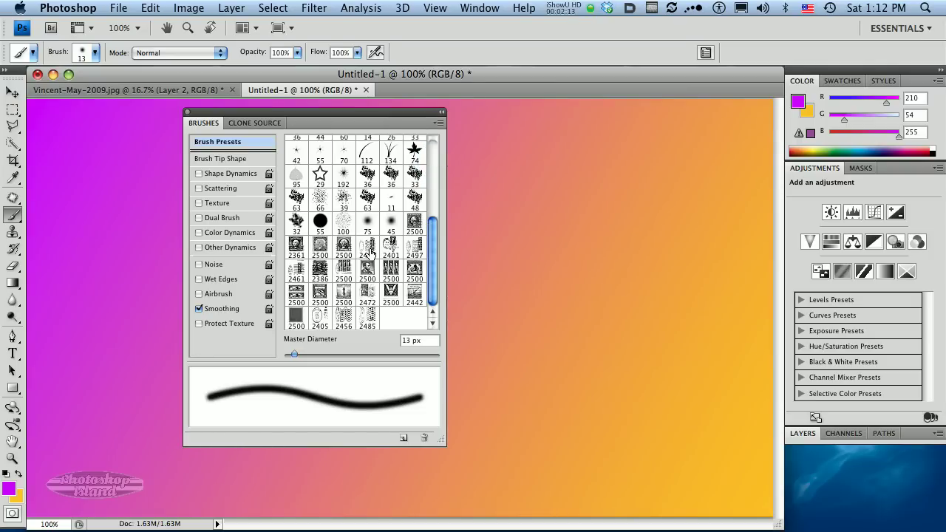
Select the 2500 px stamp tip under Brush Tip Shape and enable Shape Dynamics
click(414, 270)
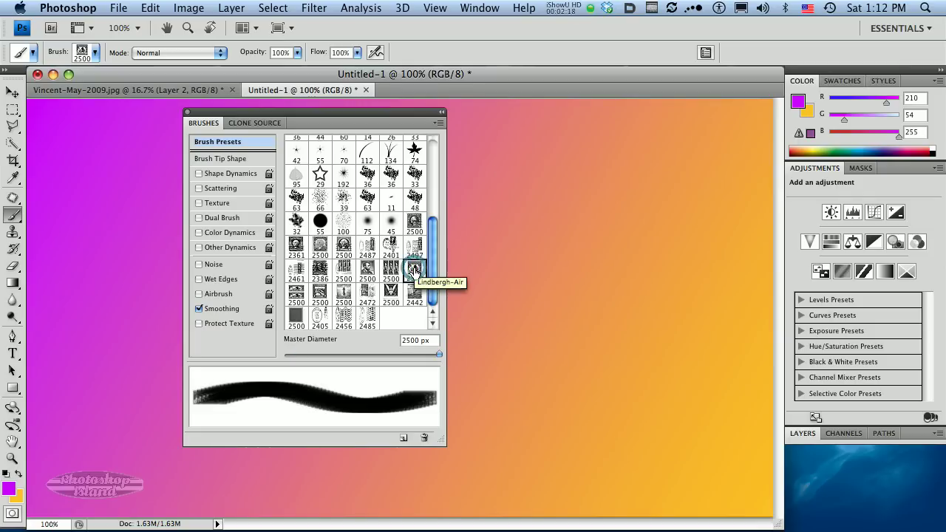
click(368, 141)
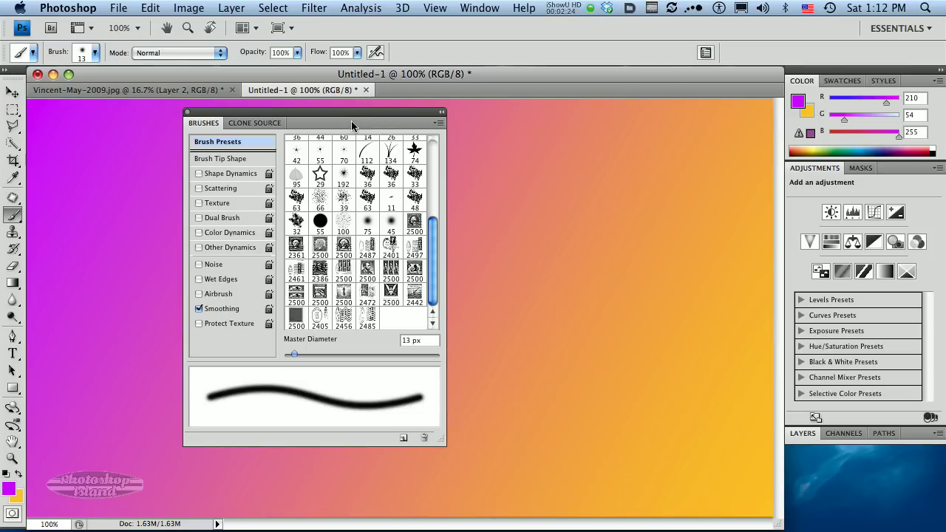
click(226, 157)
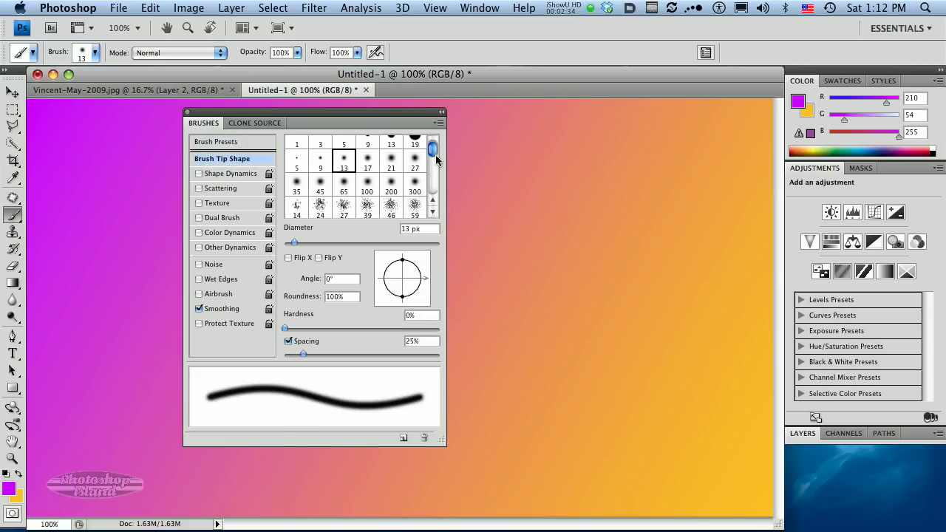
drag(432, 148, 433, 181)
click(296, 153)
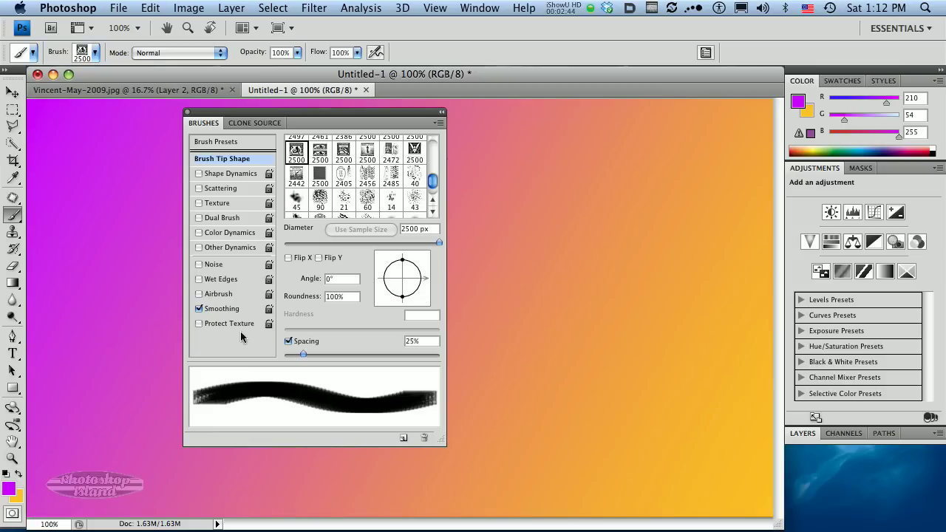
click(221, 175)
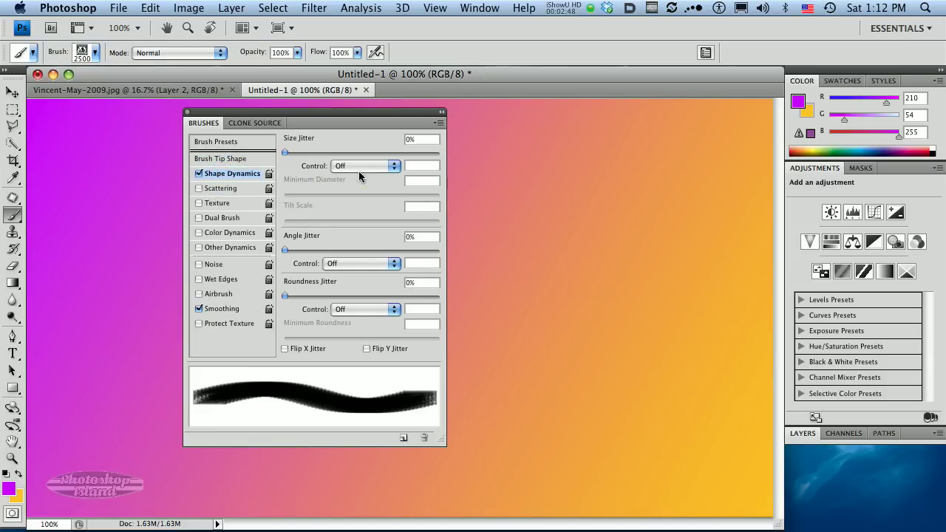
Add size and angle jitter, then turn on Scattering with a wide spread
drag(290, 154, 391, 155)
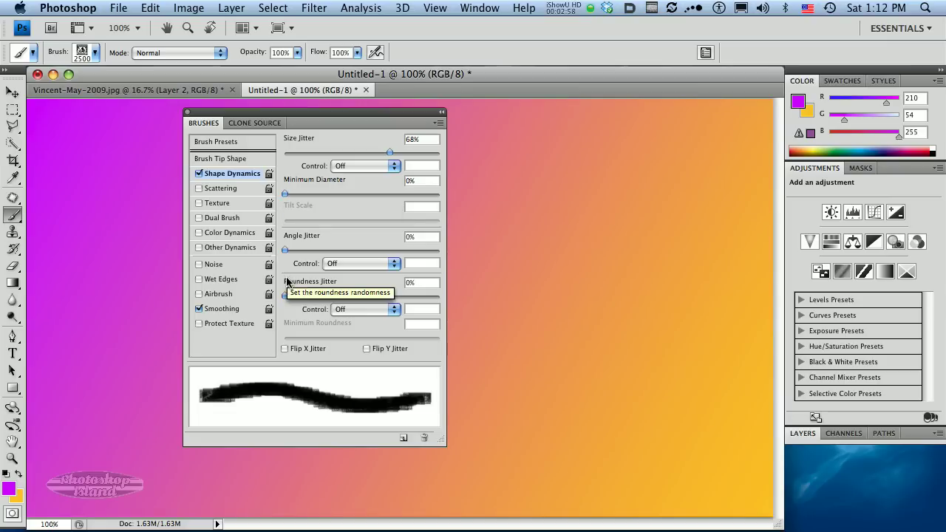
drag(285, 249, 322, 253)
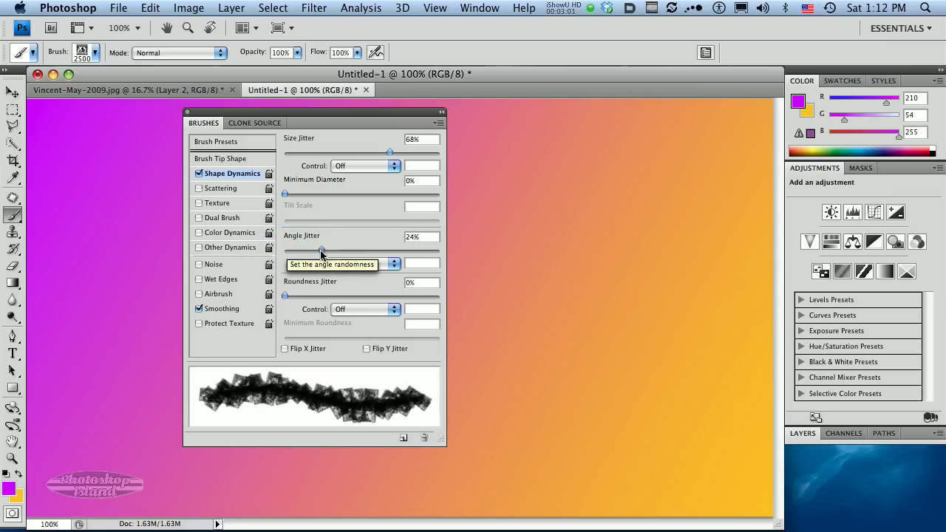
click(224, 191)
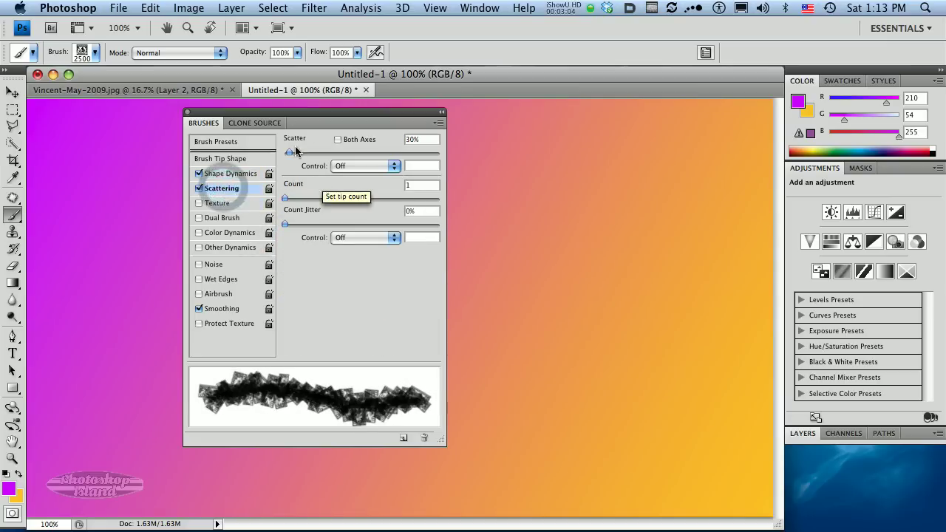
drag(289, 153, 458, 149)
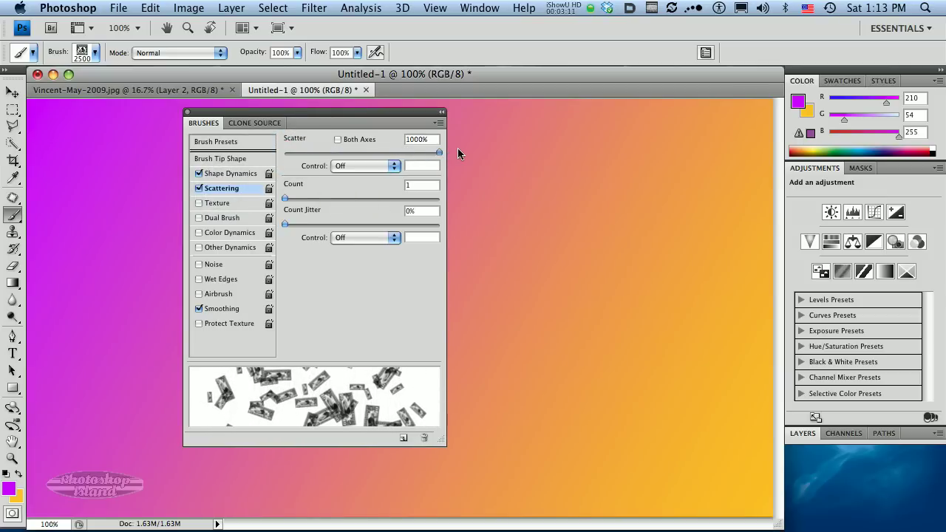
Refine Shape Dynamics to Angle Jitter 66%, Size Jitter 88%, Minimum Diameter 25%
click(227, 175)
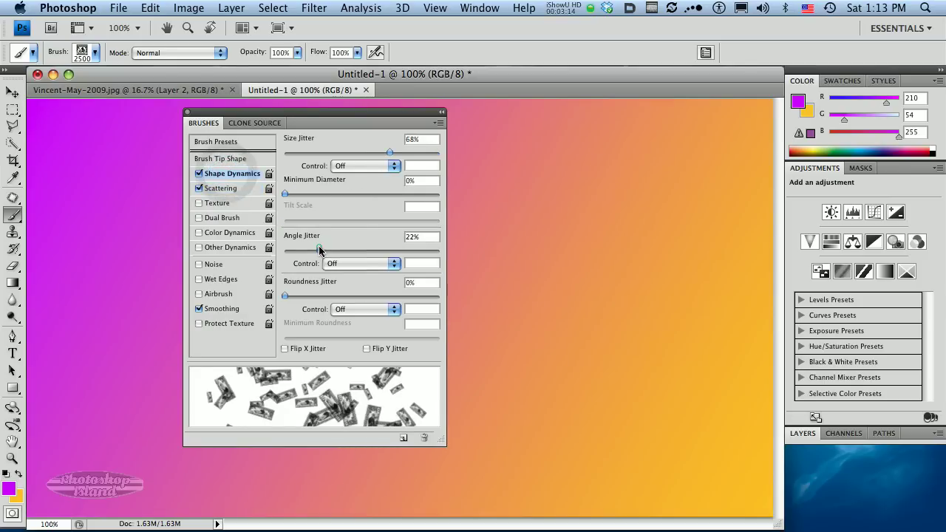
drag(319, 249, 385, 251)
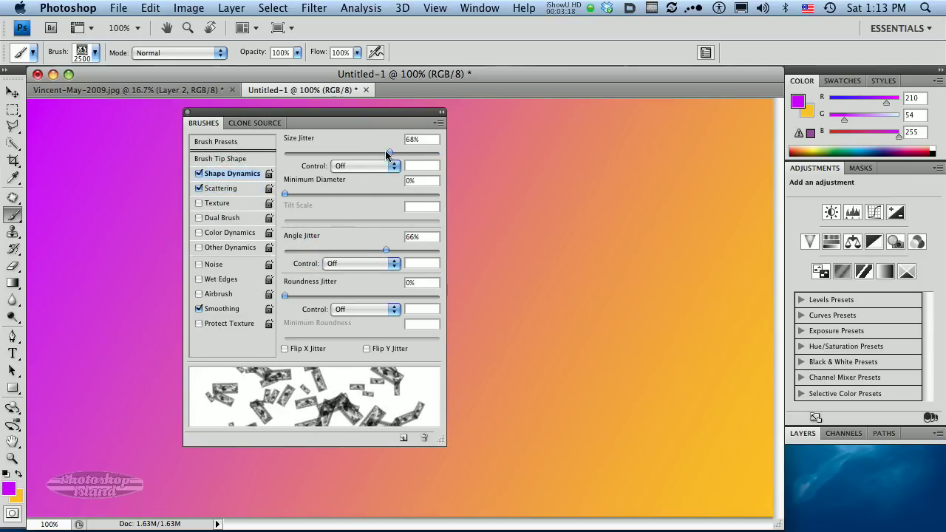
drag(386, 153, 418, 153)
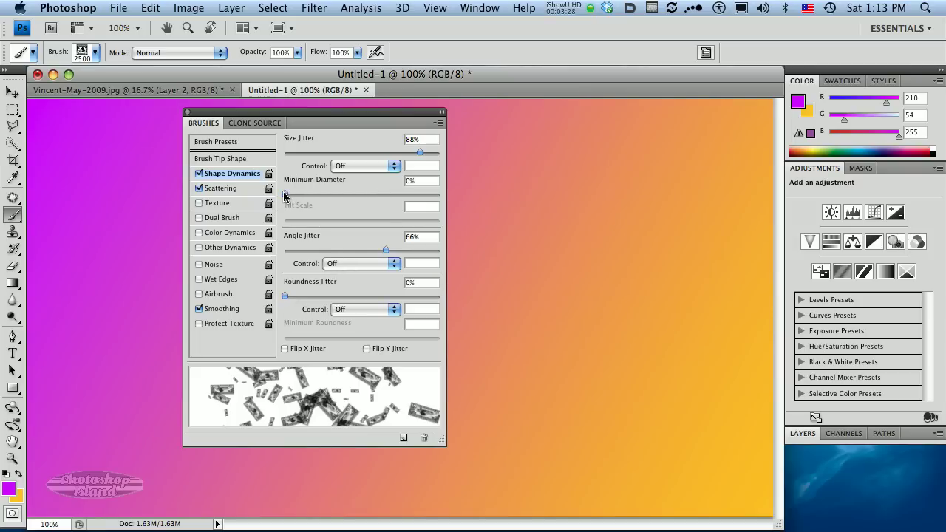
drag(284, 194, 395, 195)
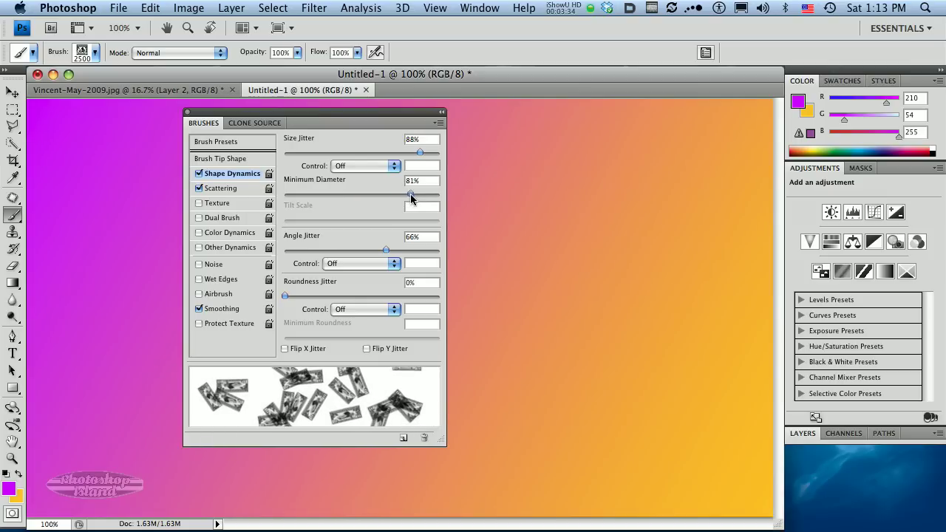
mouse_move(411, 195)
mouse_down()
mouse_move(281, 192)
mouse_move(322, 194)
mouse_up()
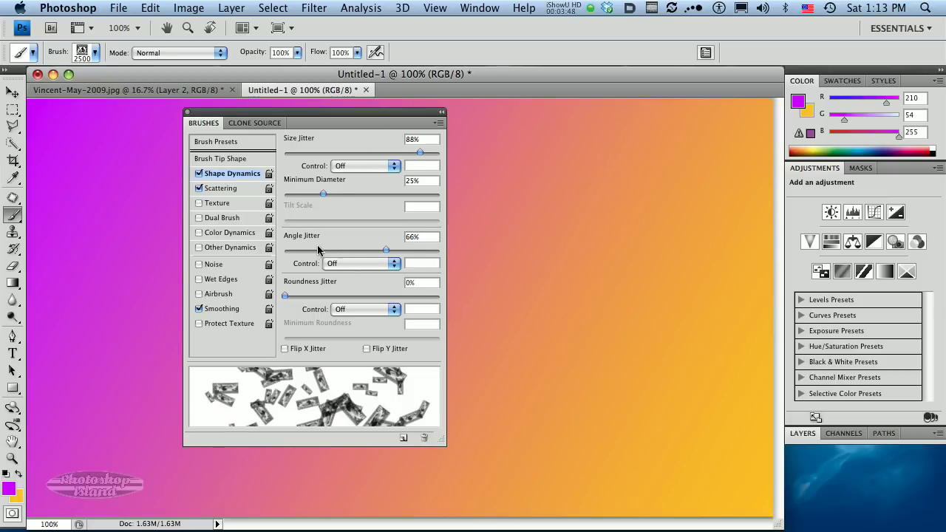
Add a new empty Layer 1 from the Layers panel menu
click(187, 112)
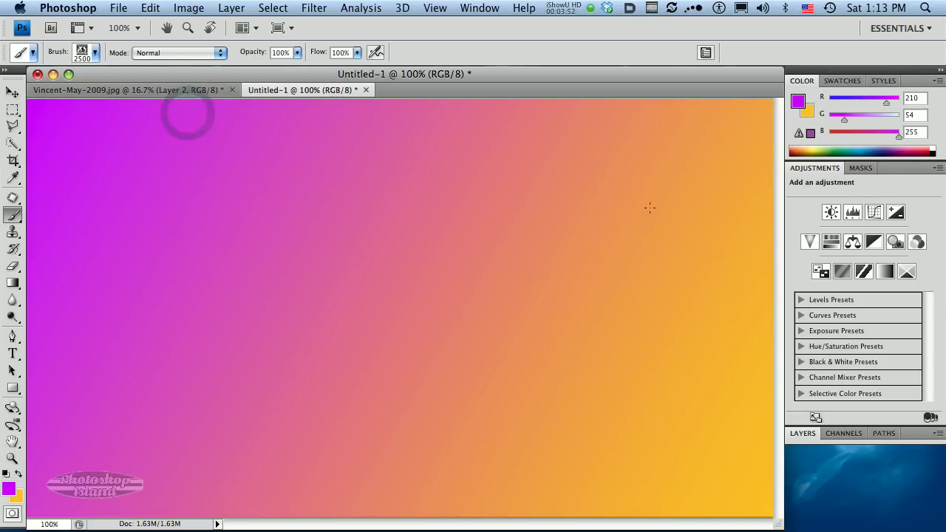
click(799, 434)
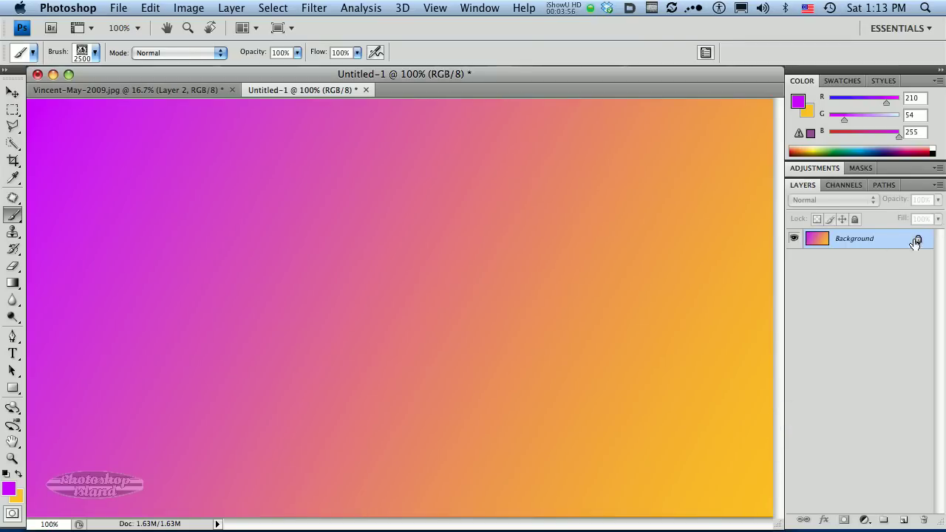
click(938, 185)
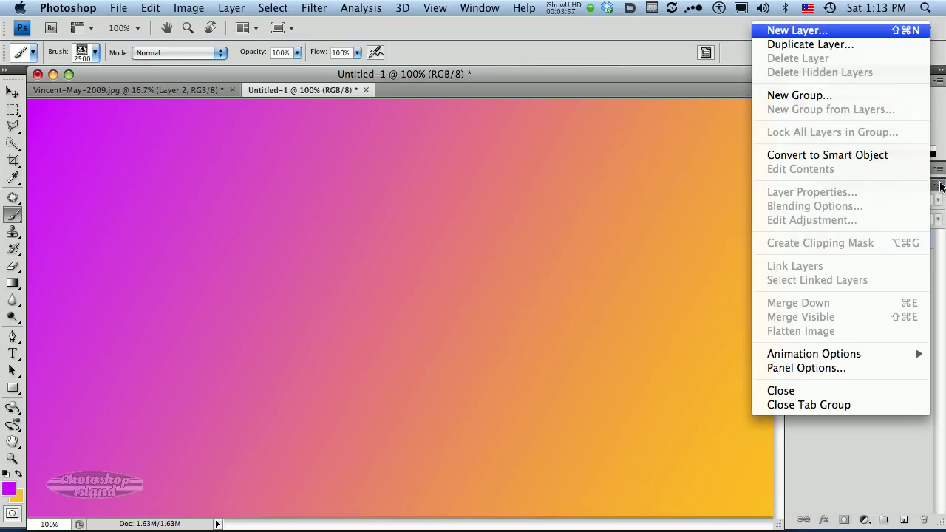
click(836, 35)
click(595, 191)
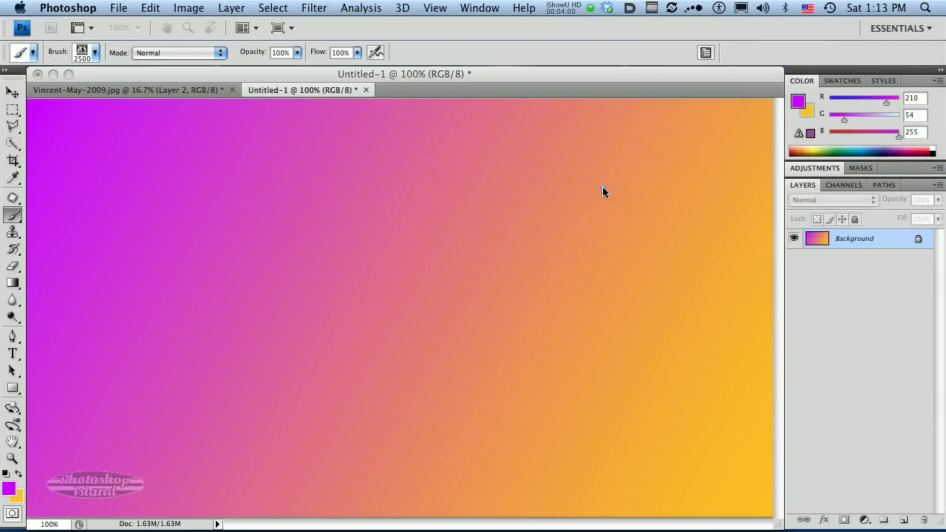
Set the foreground colour to dark purple 6d008d
click(8, 489)
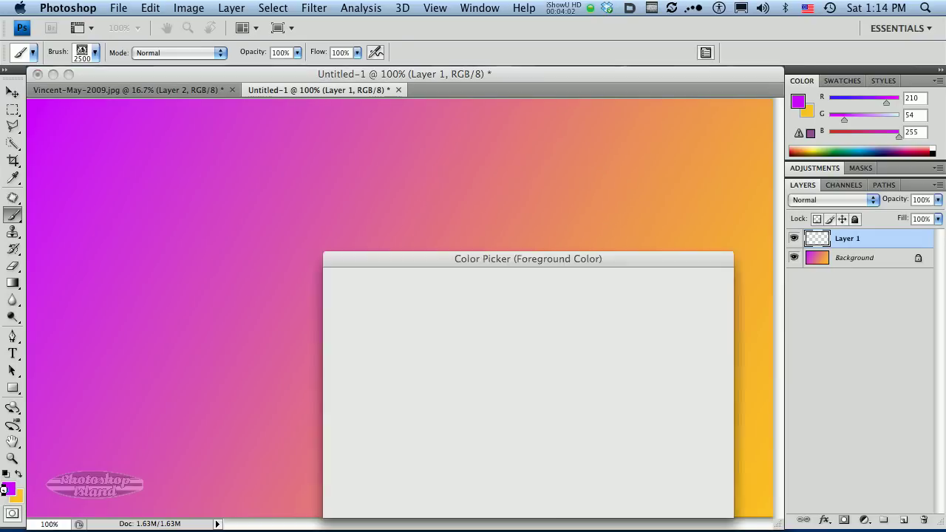
drag(508, 305, 519, 376)
click(673, 282)
key(b)
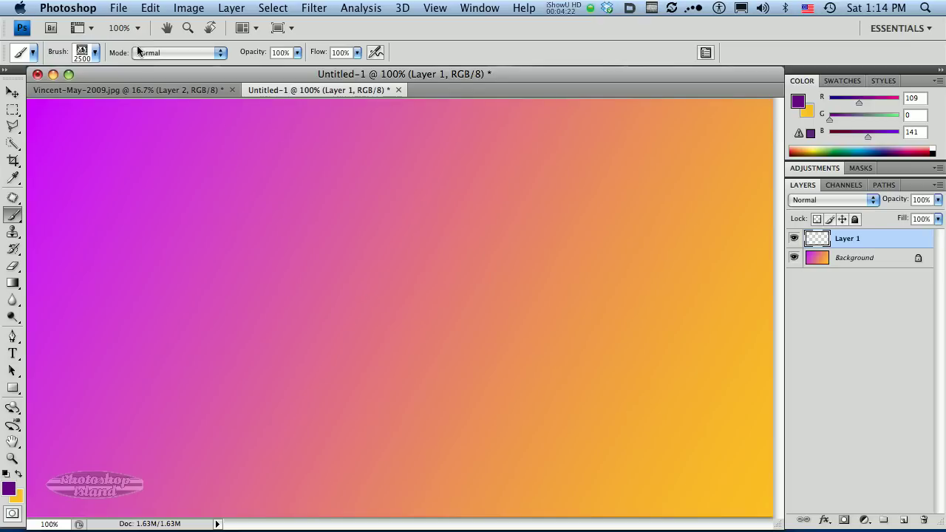
Adjust the Master Diameter in the brush preset picker, trying 68, 149 and 308 px
click(95, 53)
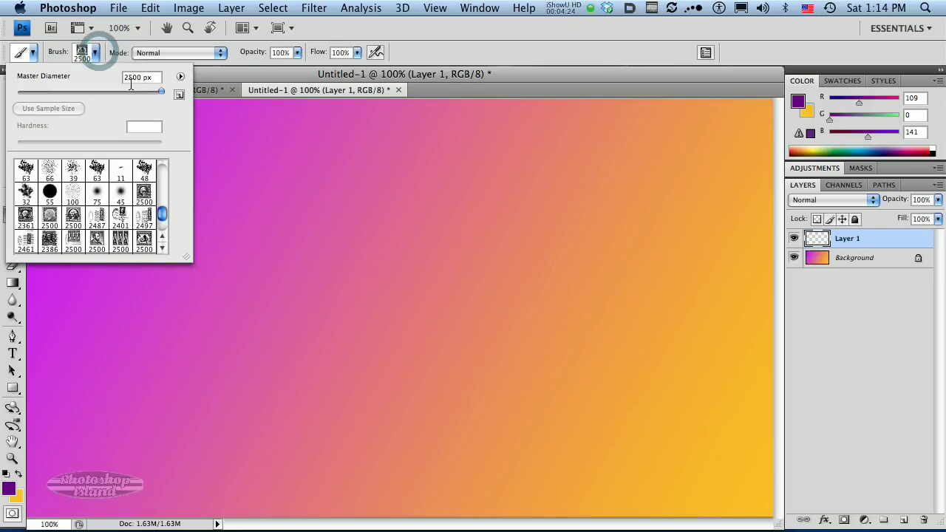
drag(160, 88, 65, 90)
click(216, 71)
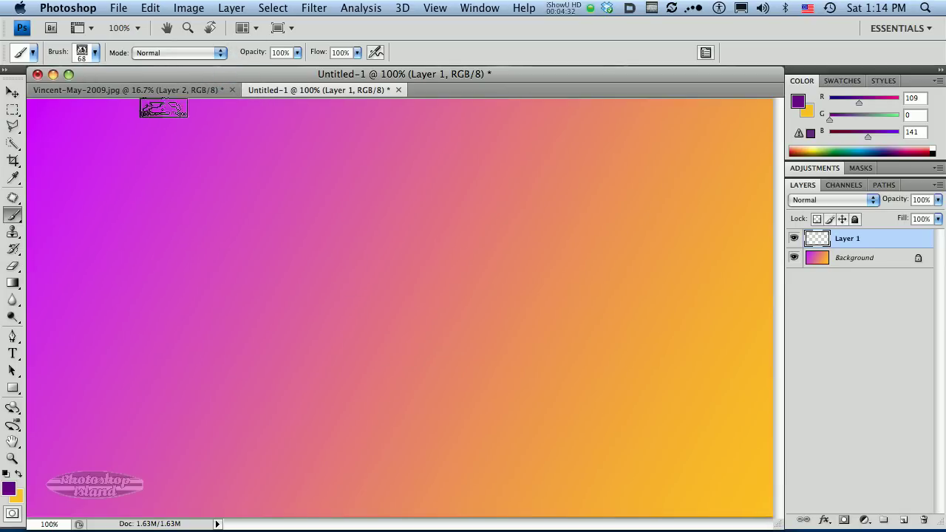
click(95, 51)
drag(65, 92, 103, 89)
click(211, 76)
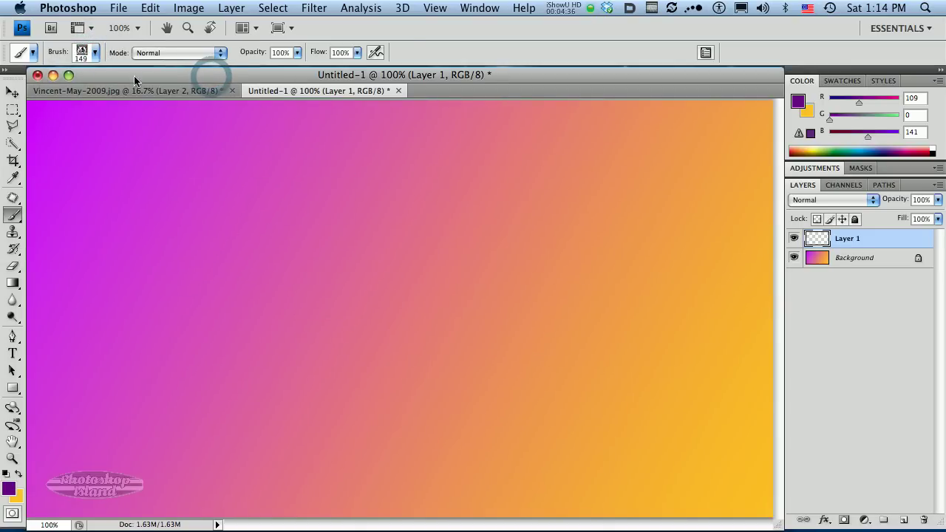
click(95, 51)
mouse_move(153, 94)
mouse_down()
mouse_move(164, 93)
mouse_move(132, 89)
mouse_up()
click(236, 76)
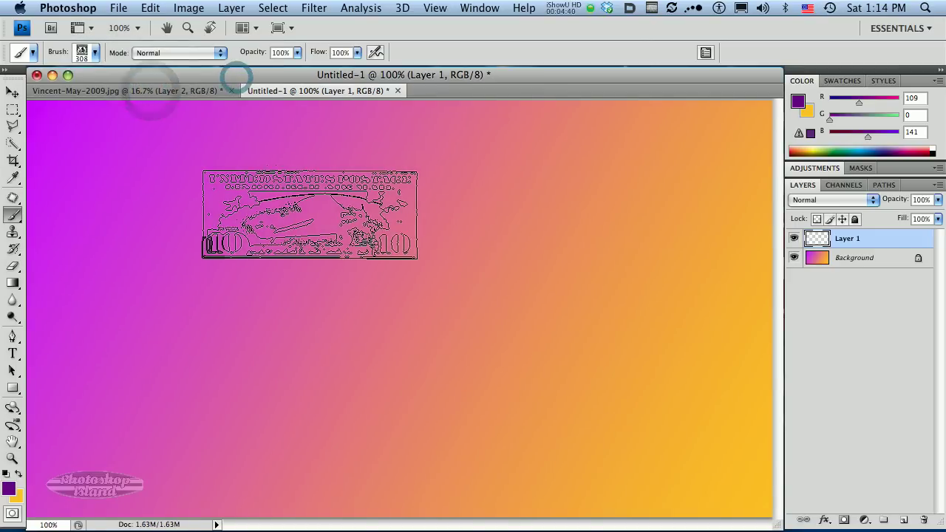
Fine-tune the stamp brush to 600 px with the bracket keys
key(bracketleft)
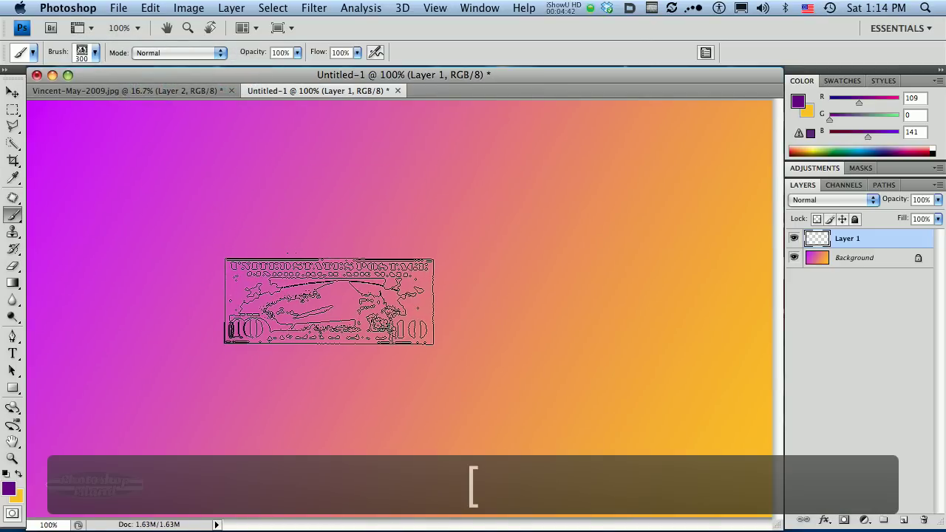
key(bracketright)
key(bracketright)
key(bracketright)
key(bracketright)
key(bracketleft)
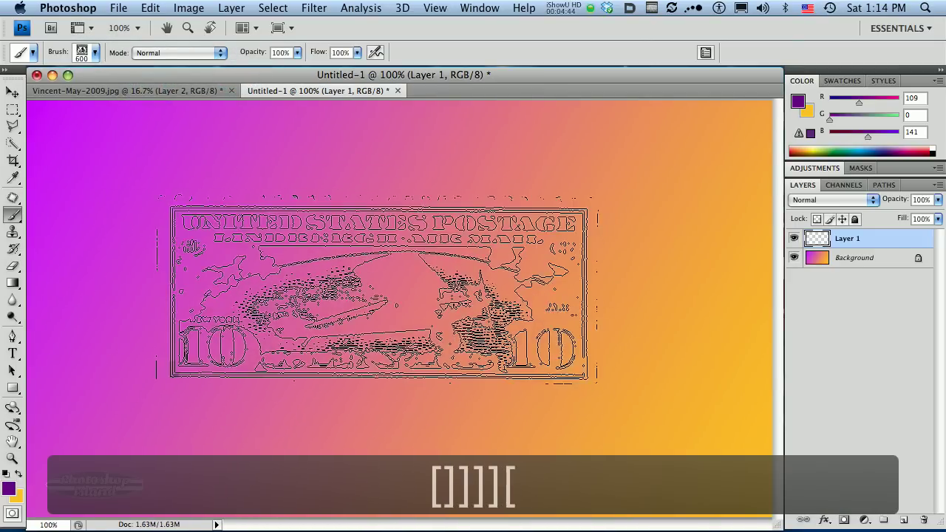
key(bracketleft)
key(bracketright)
key(bracketright)
key(bracketright)
key(bracketleft)
key(bracketleft)
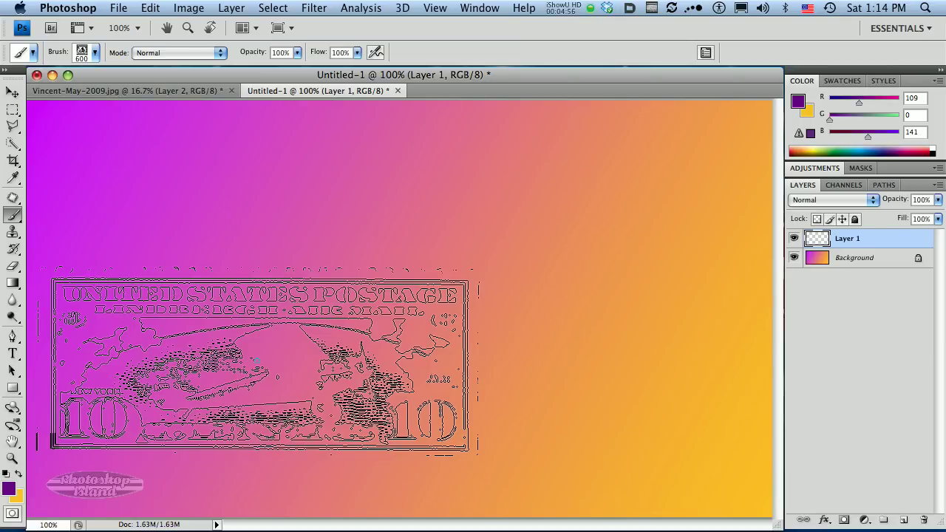
Paint 600 px purple stamp imprints across the lower, left and centre of Layer 1
mouse_move(256, 361)
mouse_down()
mouse_move(485, 290)
mouse_move(616, 265)
mouse_up()
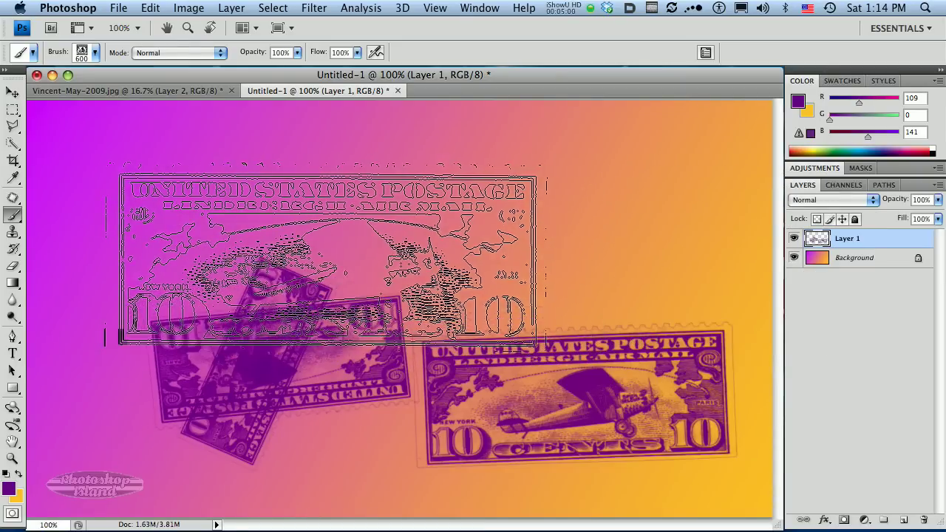
drag(198, 248, 177, 178)
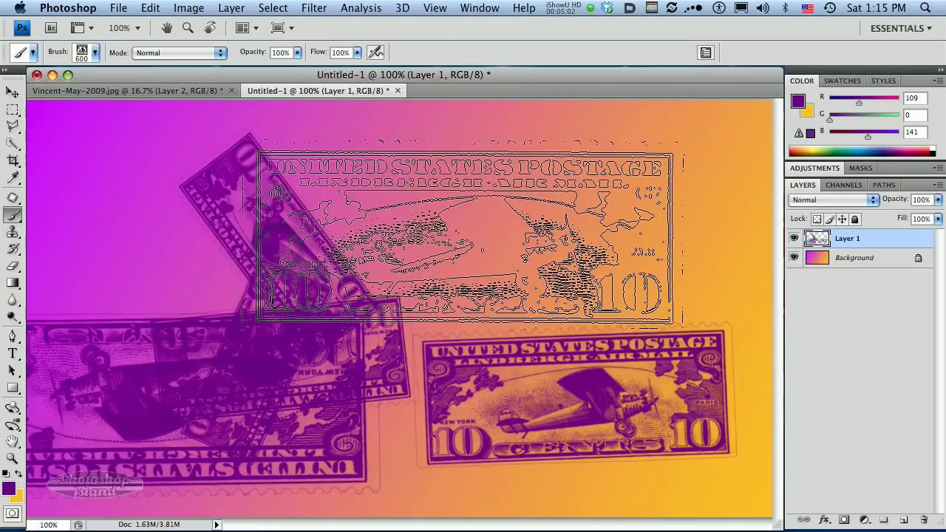
mouse_move(464, 225)
mouse_down()
mouse_move(584, 130)
mouse_move(152, 179)
mouse_move(178, 203)
mouse_up()
Reduce the brush to 250 px and paint smaller stamps across the canvas
key([)
key([)
key([)
key([)
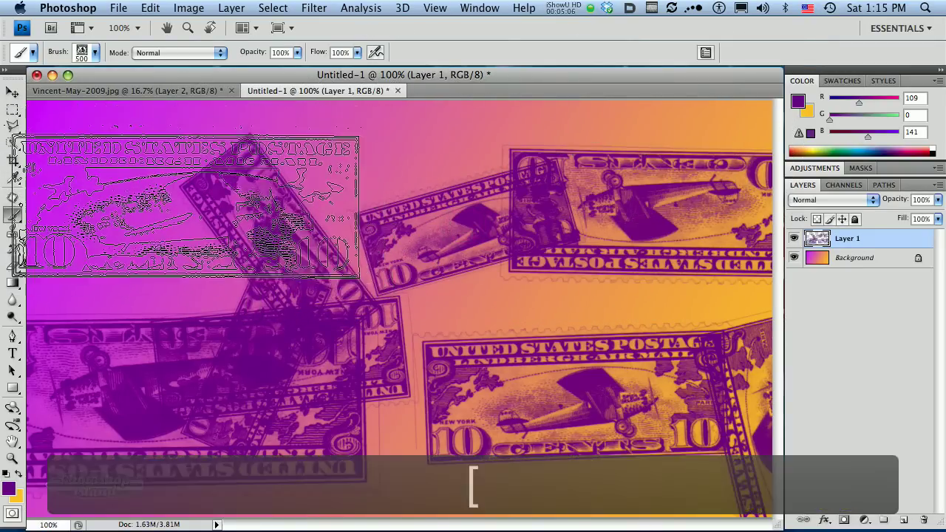
mouse_move(334, 248)
mouse_down()
mouse_move(264, 296)
mouse_move(215, 293)
mouse_move(139, 136)
mouse_move(95, 127)
mouse_up()
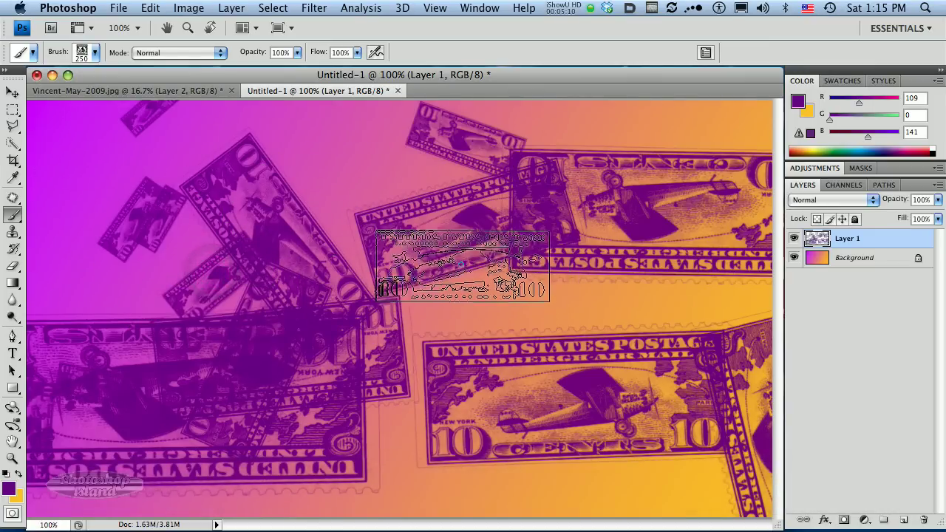
mouse_move(454, 274)
mouse_down()
mouse_move(534, 399)
mouse_move(633, 475)
mouse_up()
mouse_move(428, 316)
mouse_down()
mouse_move(369, 151)
mouse_move(337, 110)
mouse_move(123, 164)
mouse_up()
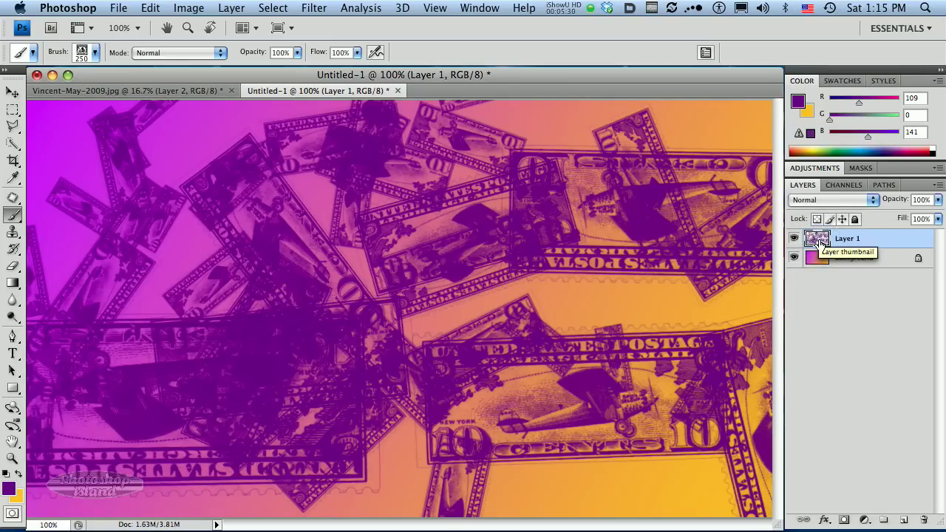
Clear all stamps from Layer 1 and deselect
key(super+a)
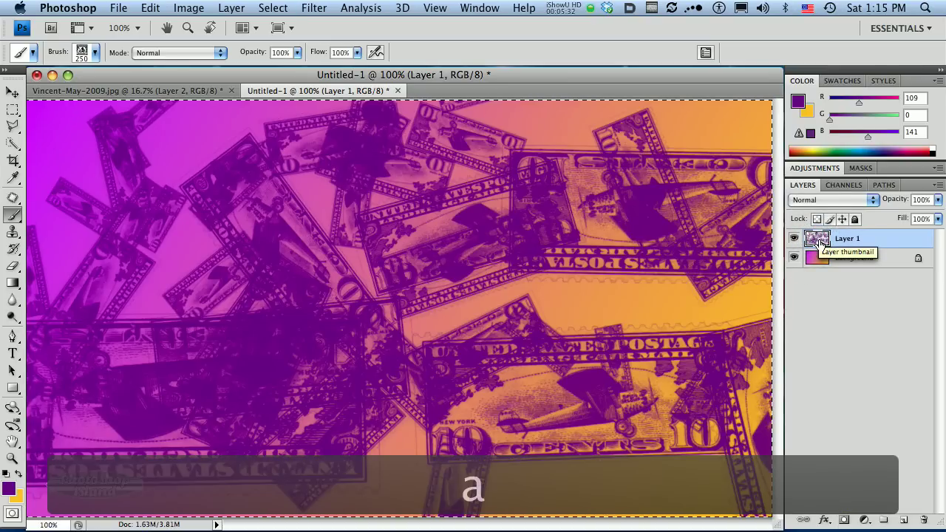
key(BackSpace)
key(super+d)
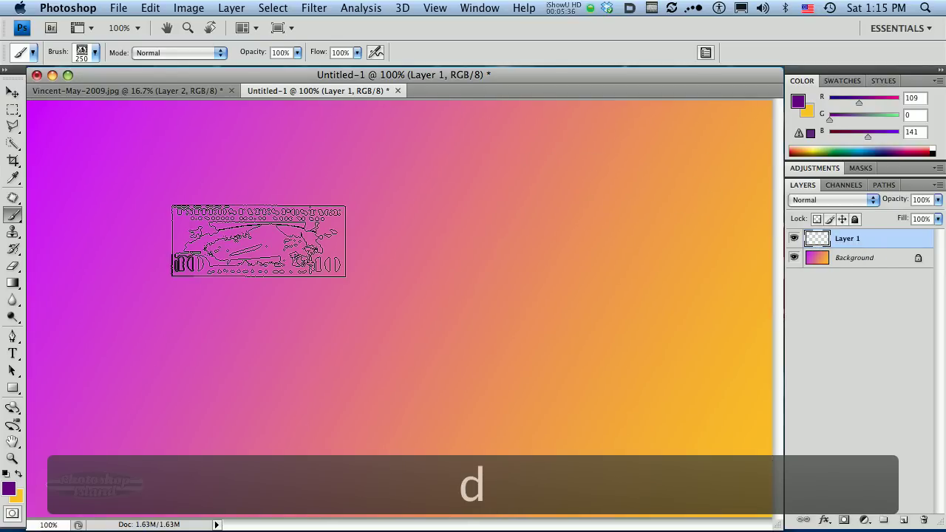
Reduce the brush to 150 px and paint dense stamp clusters over the whole canvas
key(bracketleft)
key(bracketleft)
key(bracketleft)
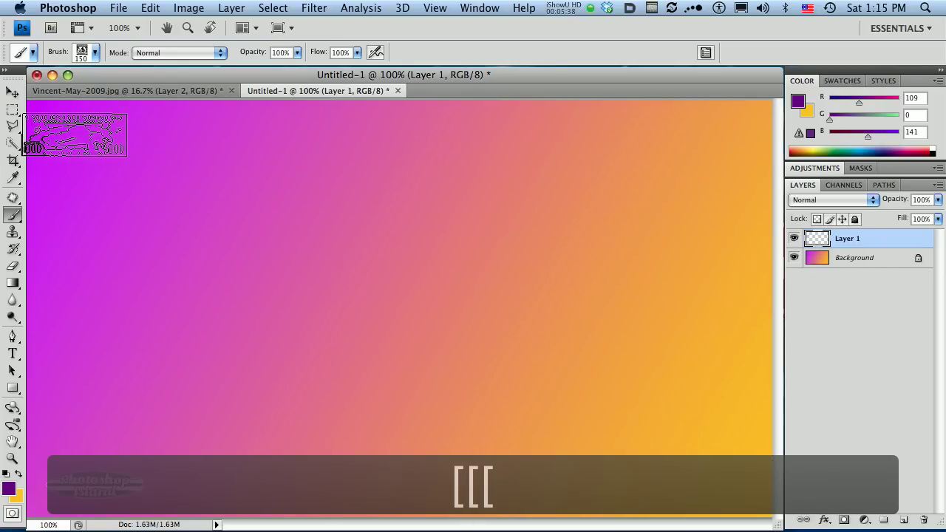
mouse_move(74, 130)
mouse_down()
mouse_move(215, 248)
mouse_move(249, 322)
mouse_move(467, 346)
mouse_move(566, 411)
mouse_move(693, 407)
mouse_move(656, 289)
mouse_move(512, 196)
mouse_move(393, 177)
mouse_move(131, 386)
mouse_move(118, 427)
mouse_move(43, 512)
mouse_up()
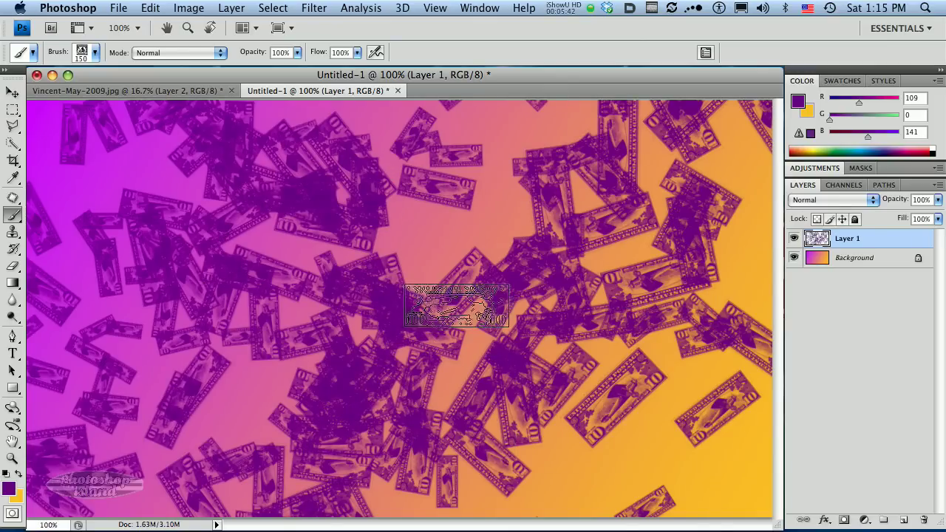
click(455, 234)
click(617, 417)
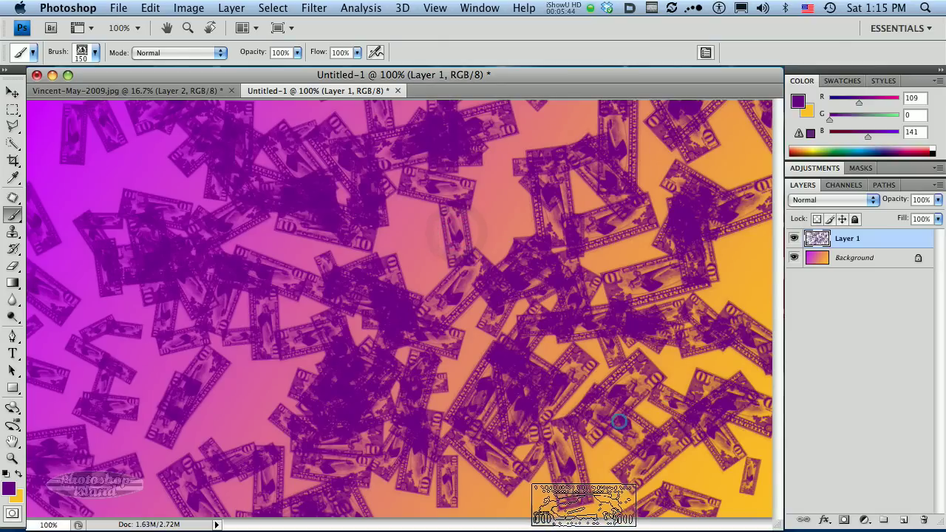
click(510, 210)
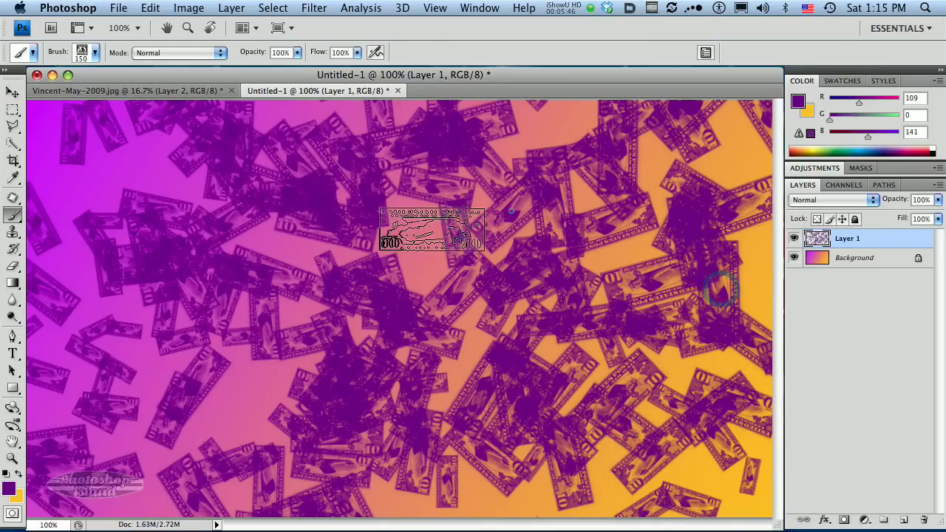
click(259, 397)
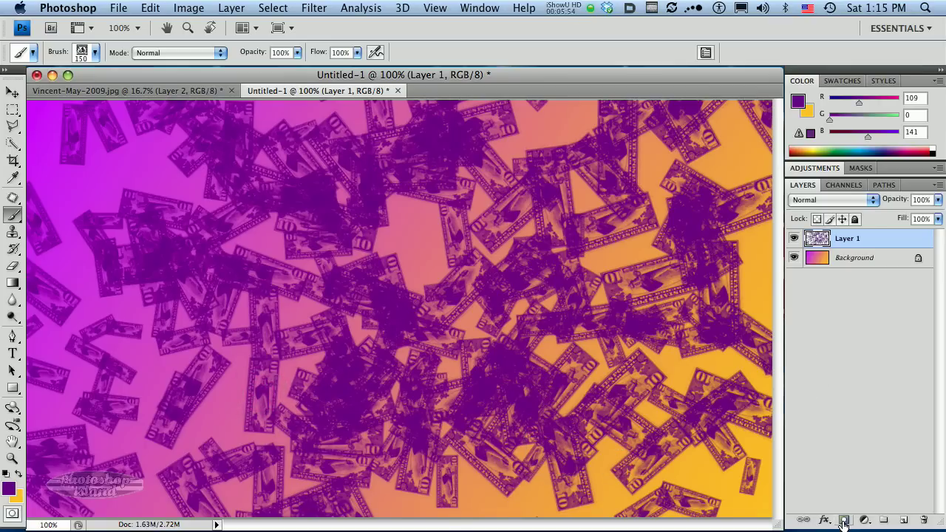
Add empty Layer 2 and pick the 2405 px Cancellation-Oakdale postmark brush
click(905, 521)
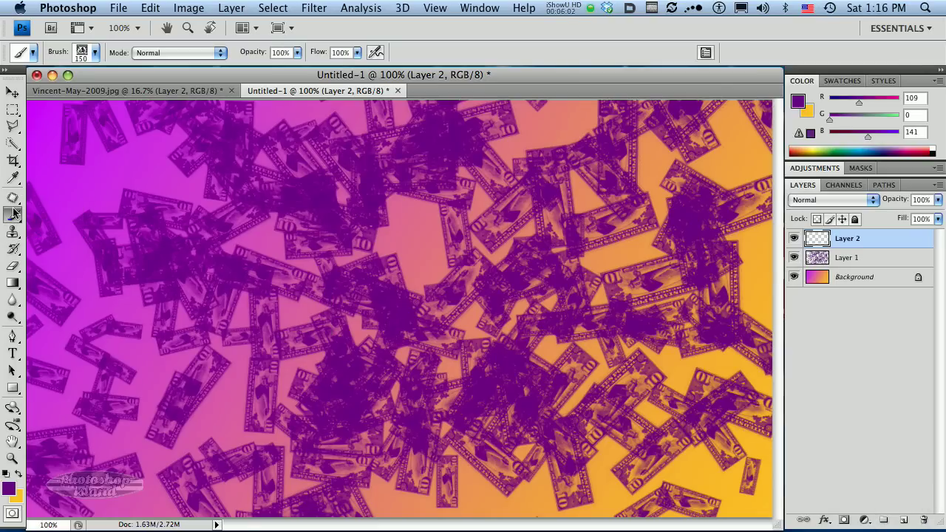
click(95, 54)
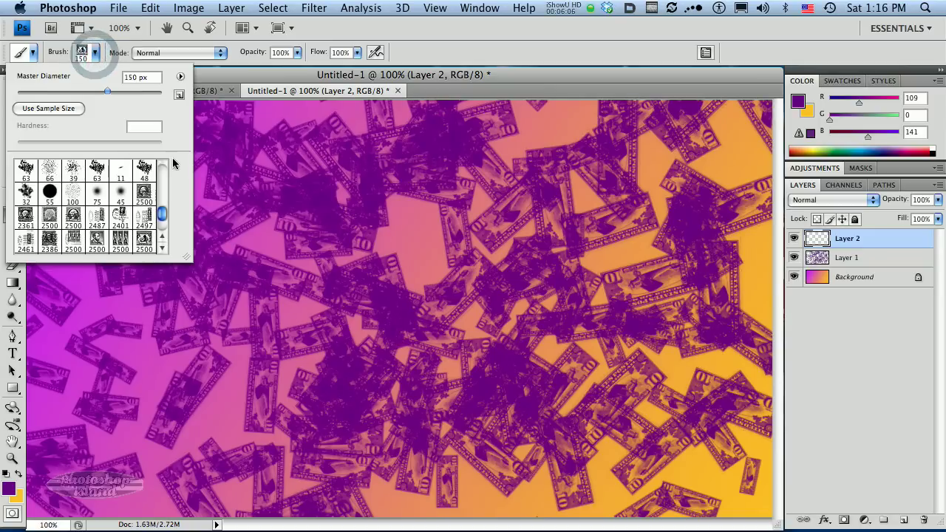
drag(165, 216, 165, 222)
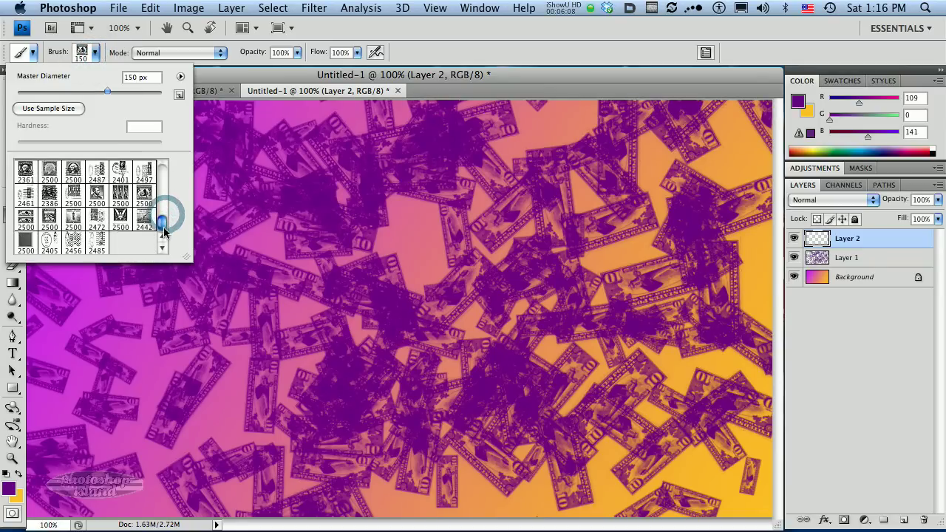
click(47, 242)
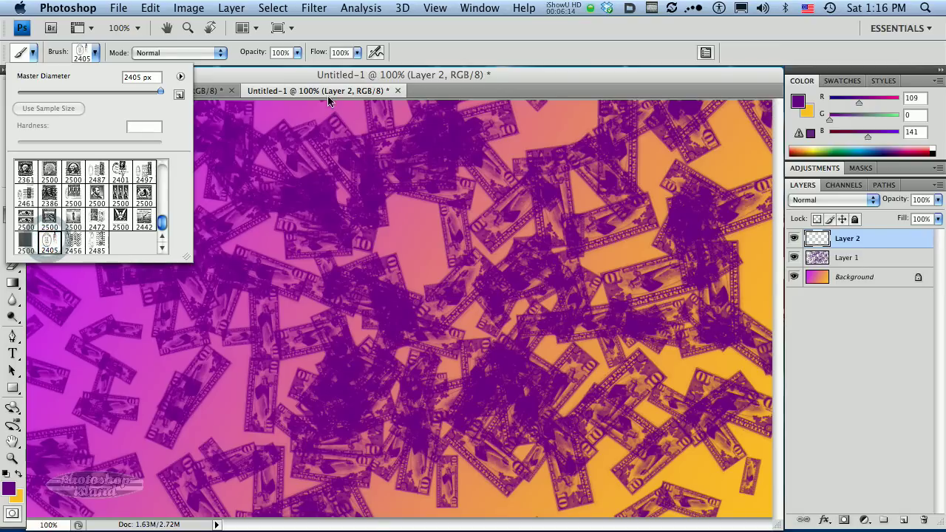
click(301, 76)
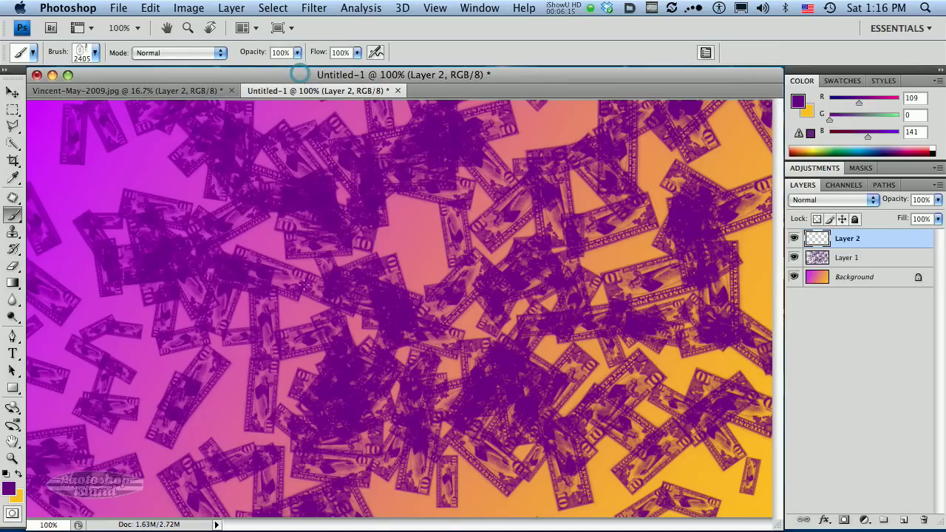
Set the foreground painting colour to pure black
click(10, 488)
click(392, 419)
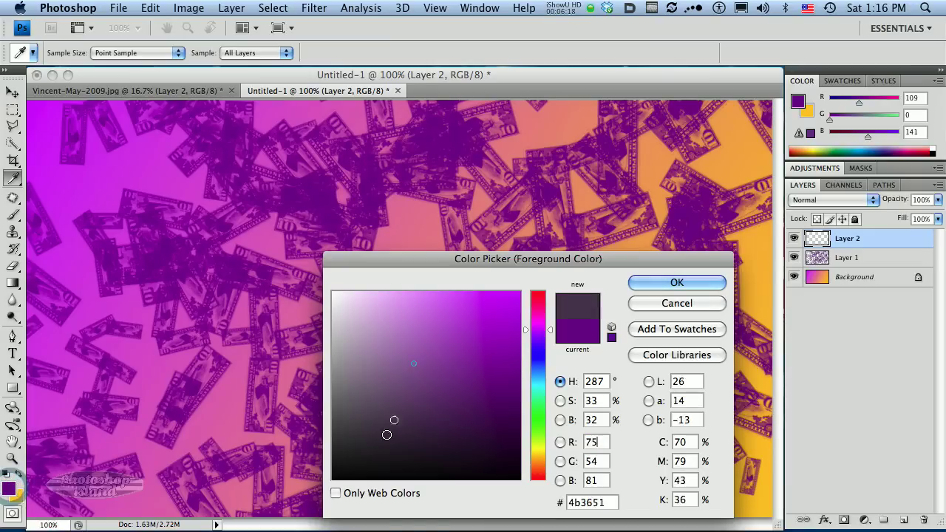
click(333, 479)
click(674, 285)
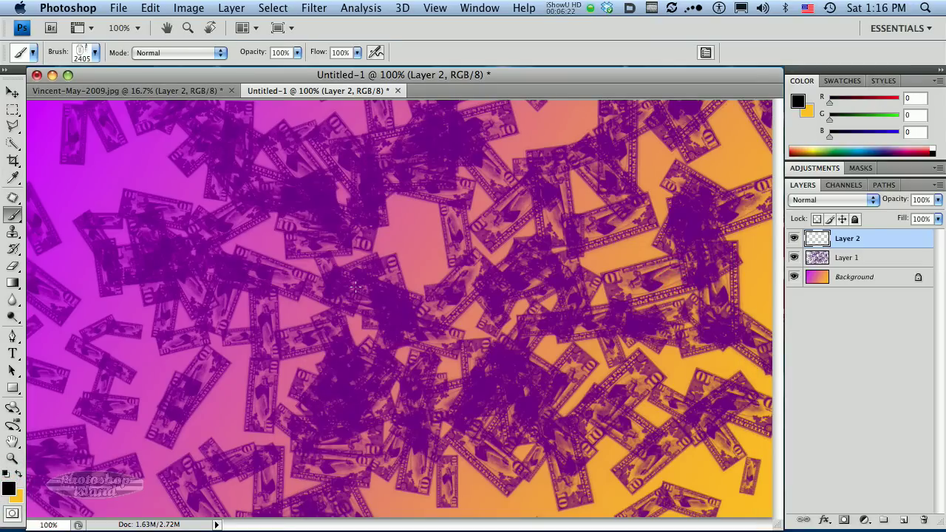
Shrink the postmark brush to 500 px, paint test stamps, then clear them from Layer 2
key(bracketleft)
key(bracketleft)
key(bracketleft)
key(bracketleft)
key(bracketleft)
key(bracketleft)
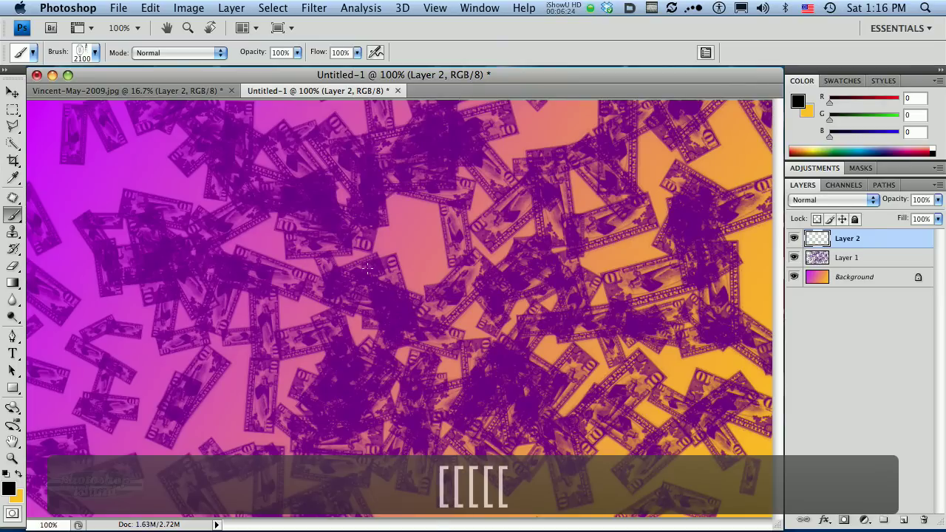
key(bracketleft)
key(bracketleft)
key(bracketleft)
key(bracketleft)
key(bracketleft)
key(bracketleft)
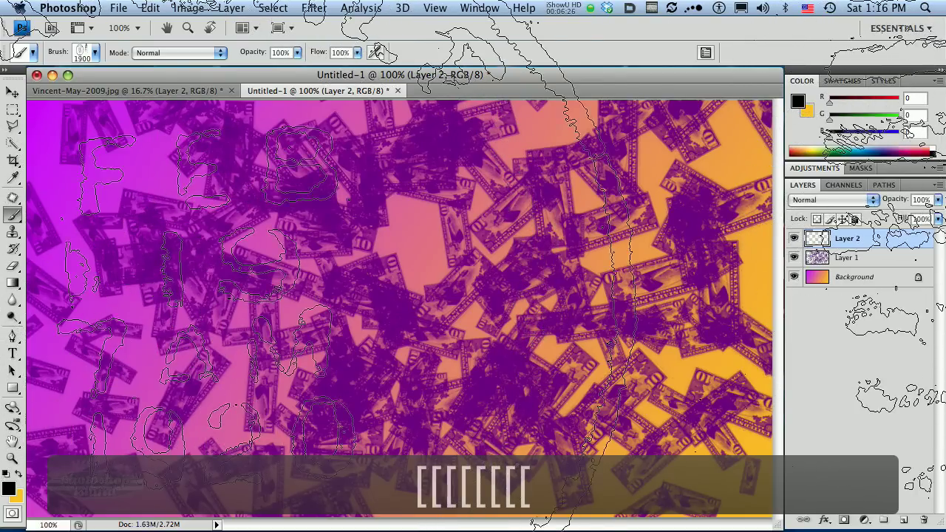
key(bracketleft)
key(bracketleft)
key(bracketleft)
key(bracketleft)
key(bracketleft)
key(bracketleft)
key(bracketleft)
key(bracketleft)
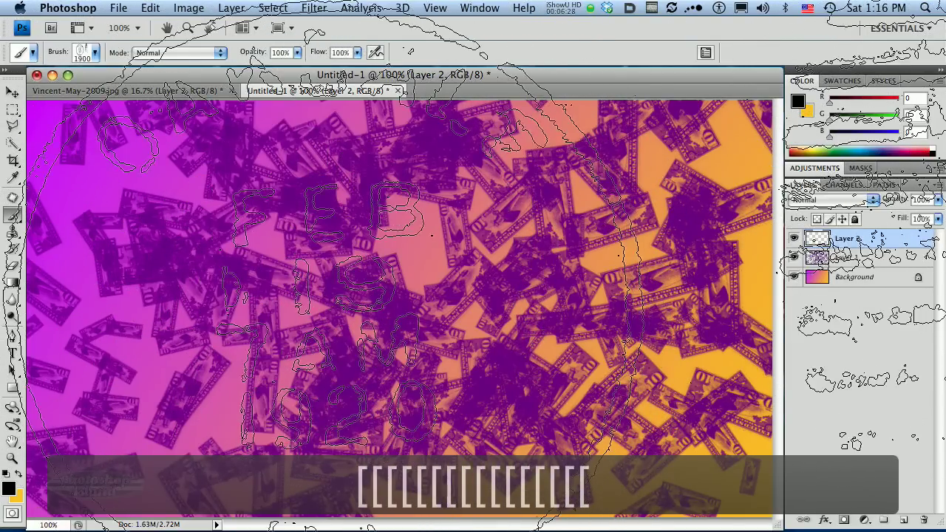
key(bracketleft)
key(bracketleft)
key(bracketleft)
key(bracketleft)
key(bracketleft)
key(bracketleft)
key(bracketleft)
key(bracketleft)
key(bracketleft)
key(bracketleft)
key(bracketleft)
key(bracketleft)
key(bracketleft)
key(bracketleft)
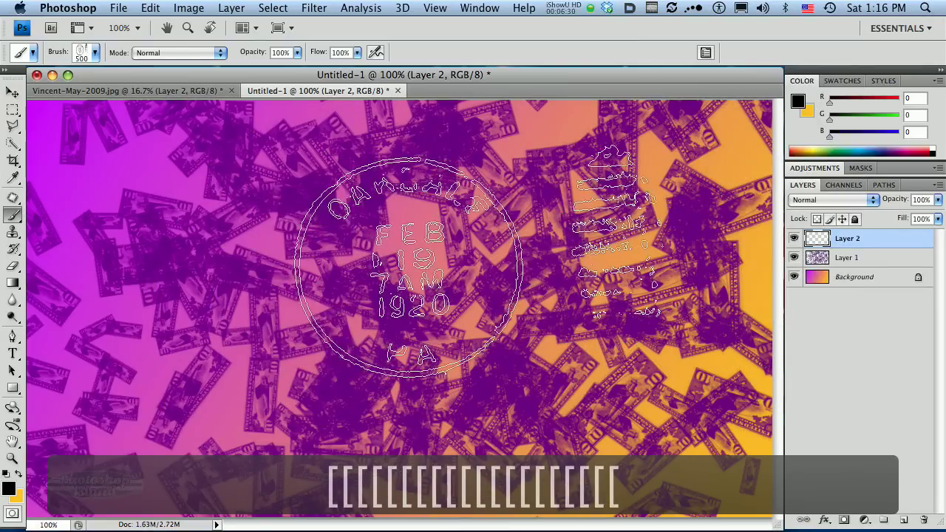
mouse_move(484, 229)
mouse_down()
mouse_move(406, 282)
mouse_move(330, 307)
mouse_up()
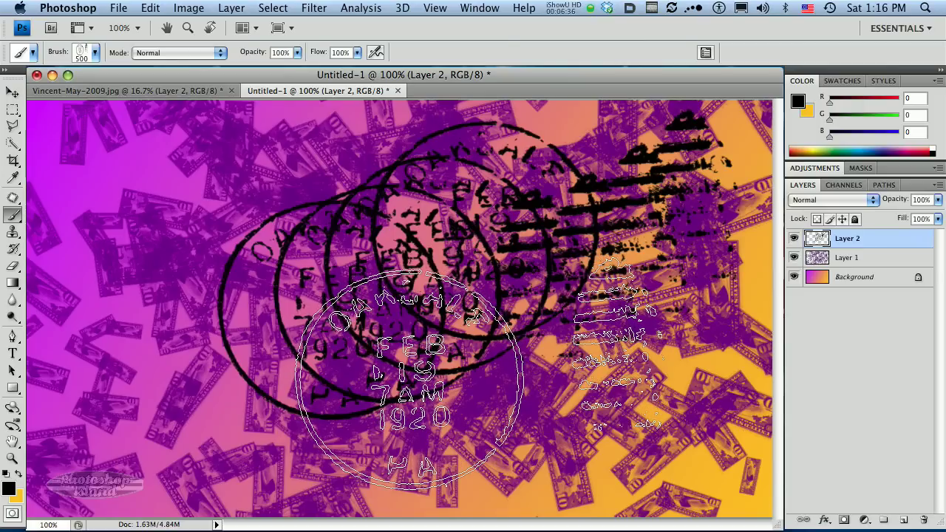
key(super+a)
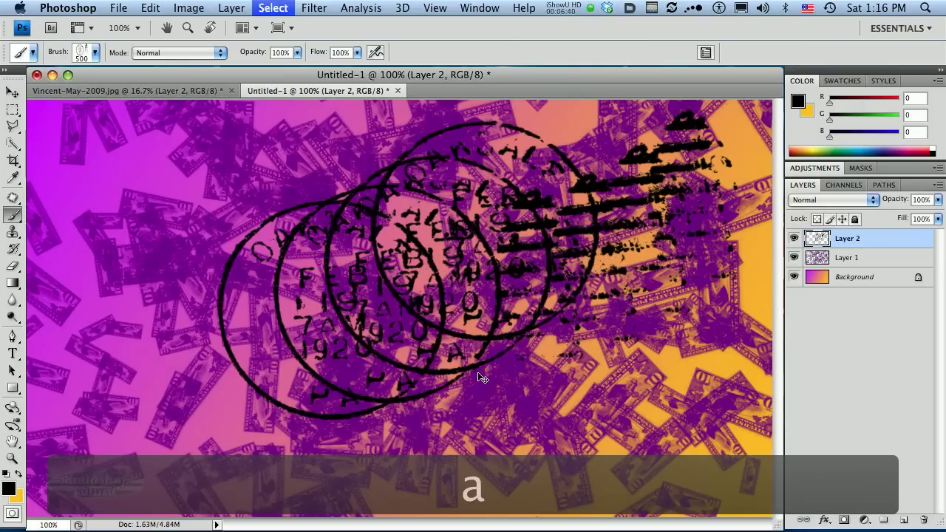
key(BackSpace)
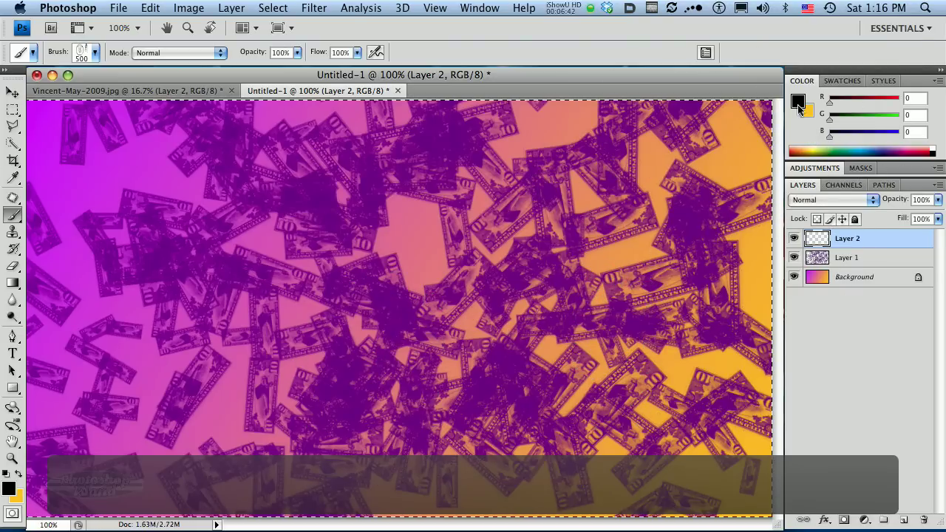
Enable Shape Dynamics and Scattering on the stamp brush, raising the stamp count to 2
click(709, 54)
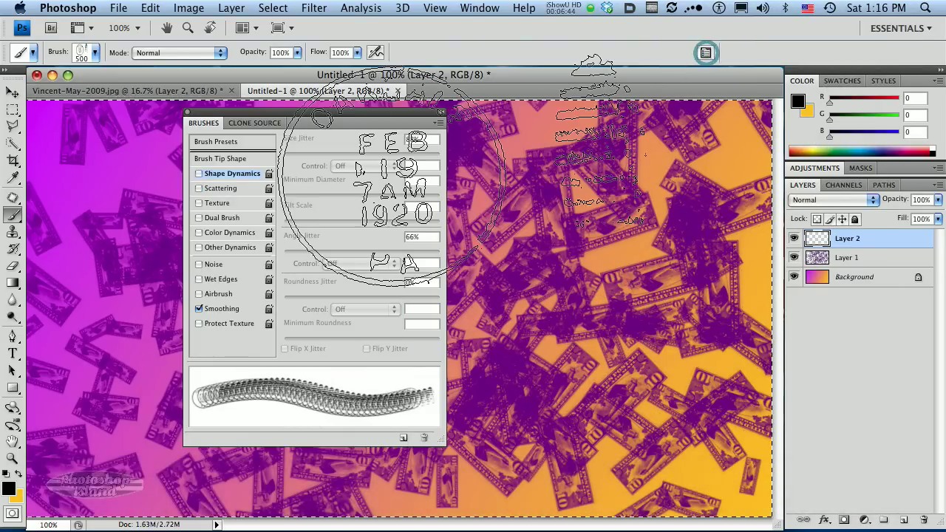
click(224, 158)
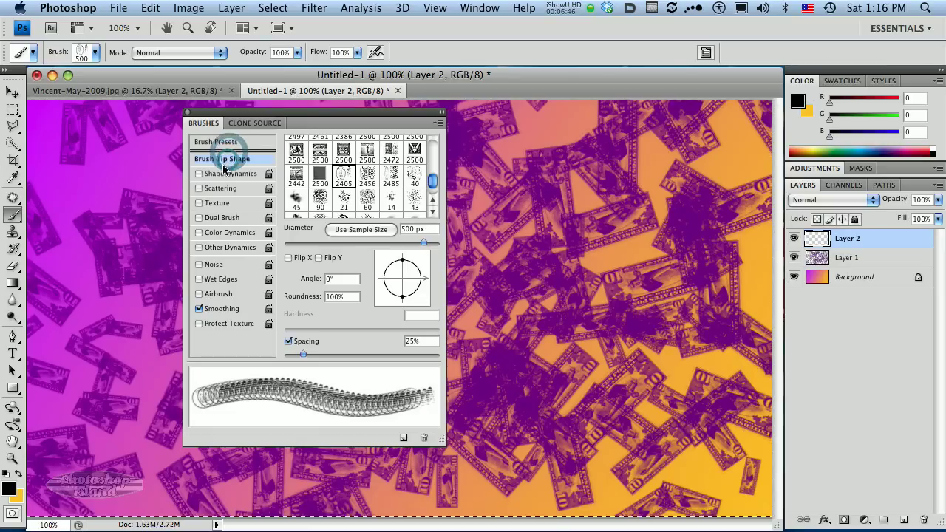
click(223, 174)
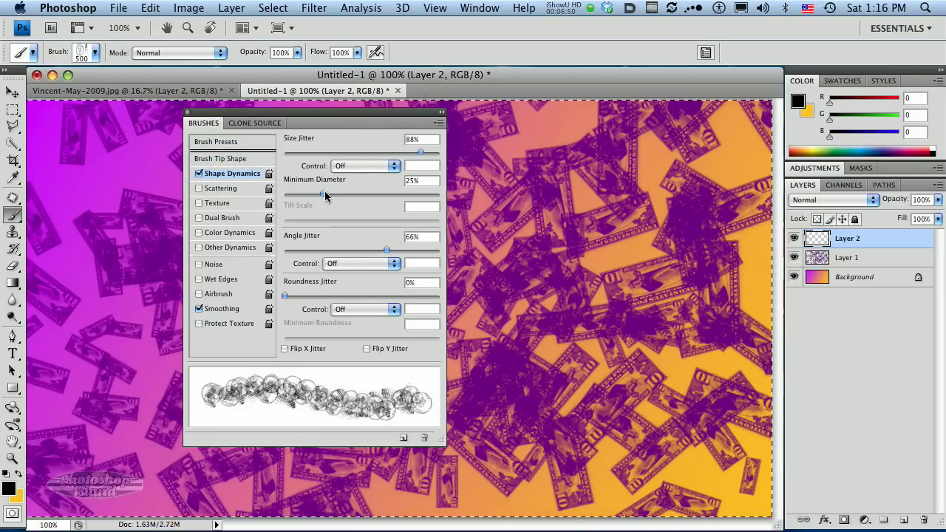
mouse_move(323, 193)
mouse_down()
mouse_move(339, 192)
mouse_move(327, 194)
mouse_up()
click(212, 190)
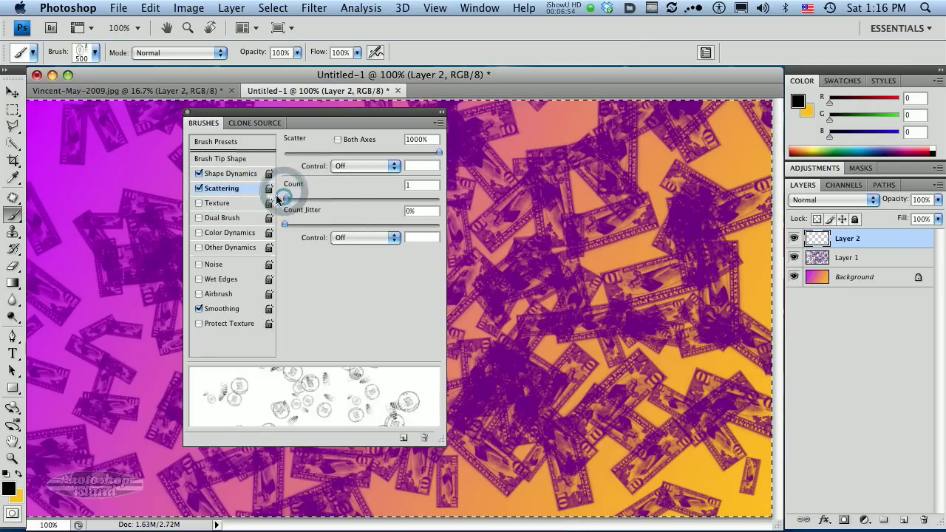
mouse_move(278, 198)
mouse_down()
mouse_move(307, 170)
mouse_move(314, 201)
mouse_move(281, 190)
mouse_move(296, 199)
mouse_move(337, 194)
mouse_up()
Set angle jitter to 37%, minimum diameter to 8% and size jitter to 100%
click(218, 174)
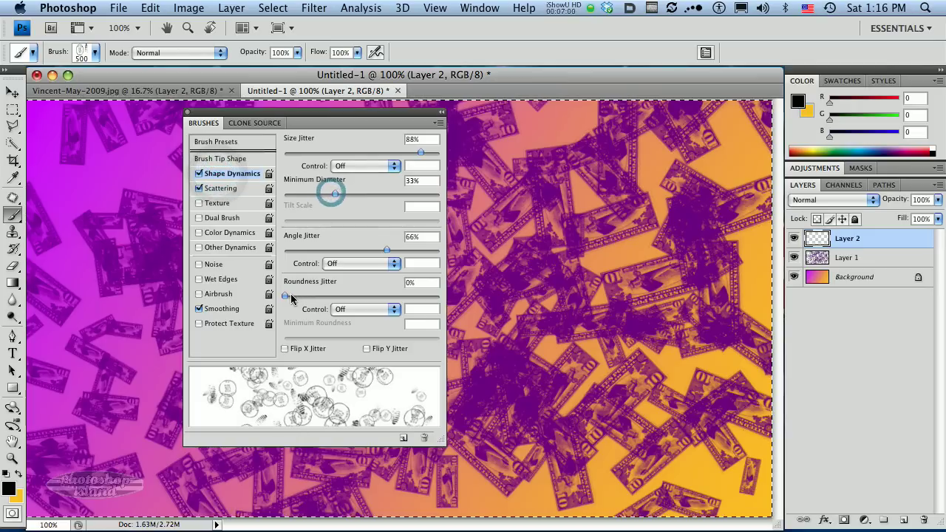
drag(379, 252, 344, 249)
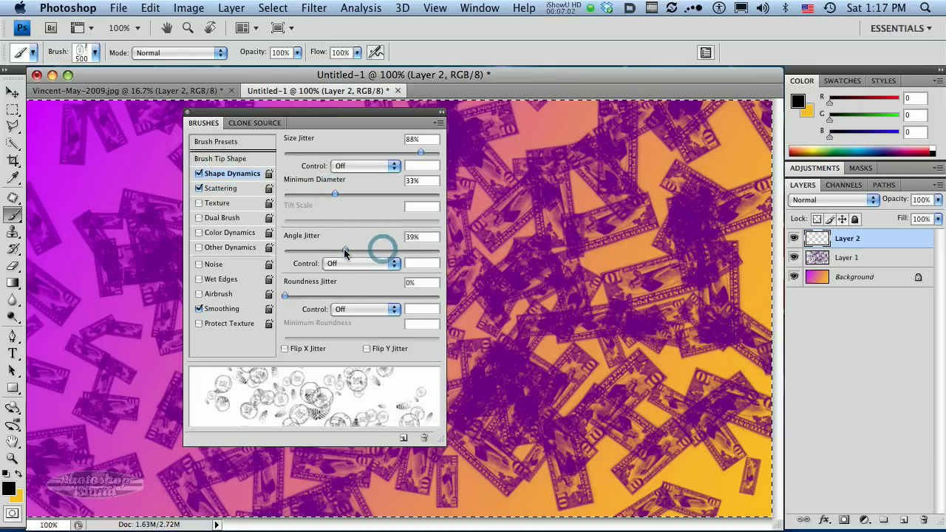
mouse_move(336, 194)
mouse_down()
mouse_move(348, 197)
mouse_move(297, 194)
mouse_up()
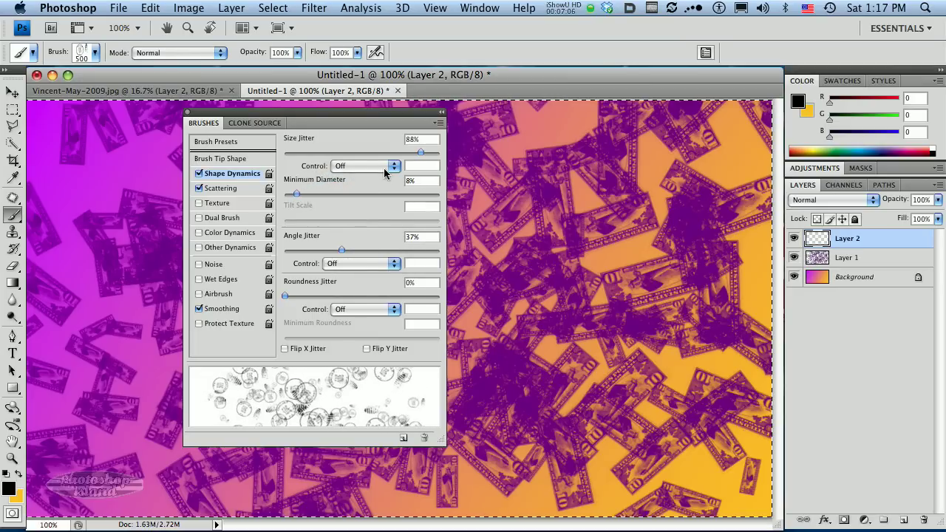
drag(421, 152, 441, 152)
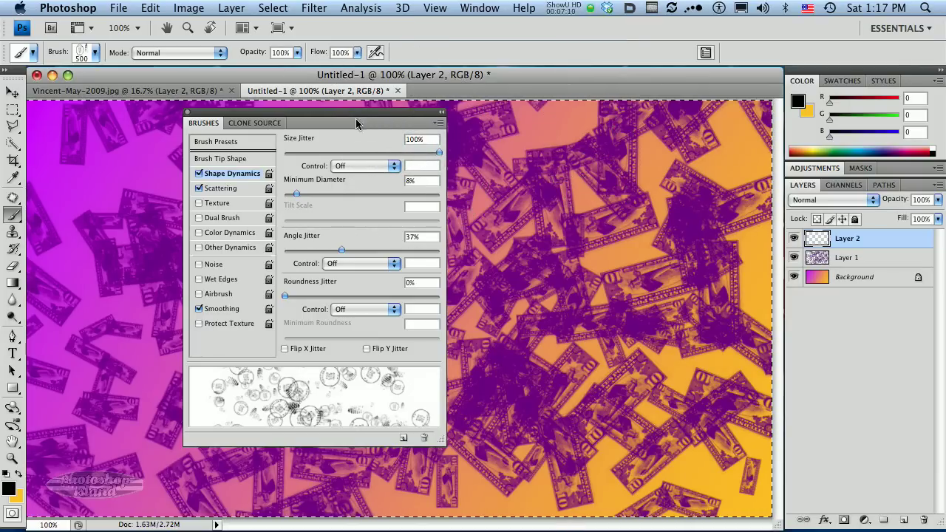
Paint scattered black Oakdale postmarks over the top, middle and bottom of Layer 2
click(187, 114)
mouse_move(414, 133)
mouse_down()
mouse_move(385, 184)
mouse_move(295, 244)
mouse_move(332, 295)
mouse_move(389, 313)
mouse_move(473, 244)
mouse_move(244, 399)
mouse_move(333, 147)
mouse_up()
mouse_move(133, 210)
mouse_down()
mouse_move(126, 207)
mouse_move(406, 214)
mouse_move(499, 340)
mouse_move(806, 347)
mouse_up()
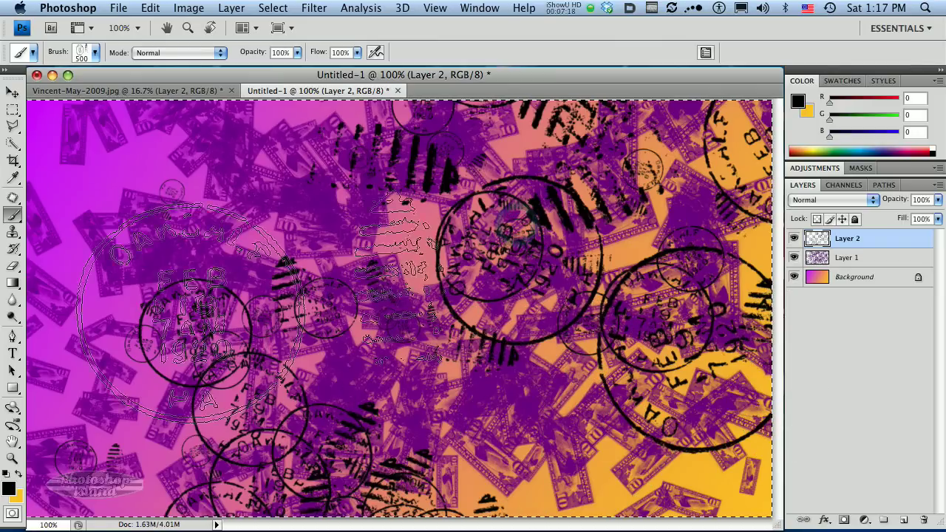
click(89, 178)
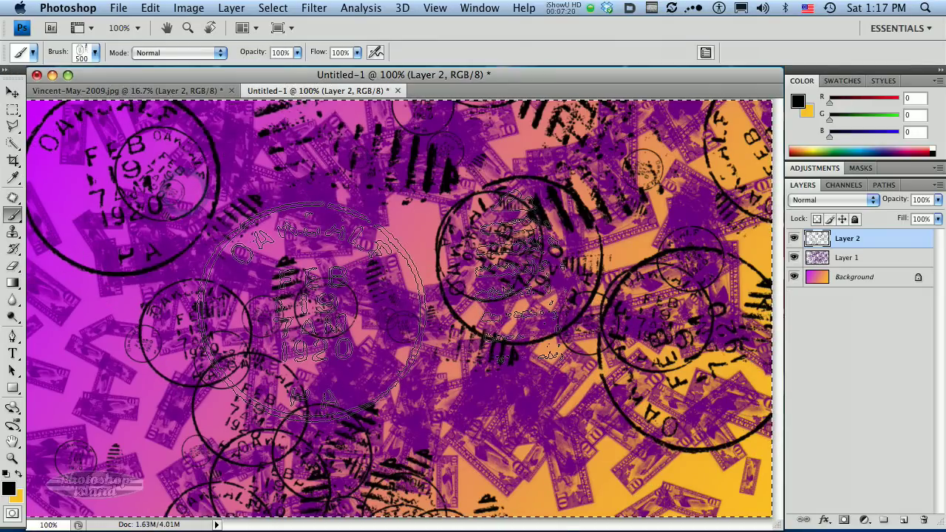
mouse_move(311, 310)
mouse_down()
mouse_move(170, 362)
mouse_move(155, 384)
mouse_move(295, 444)
mouse_move(459, 436)
mouse_up()
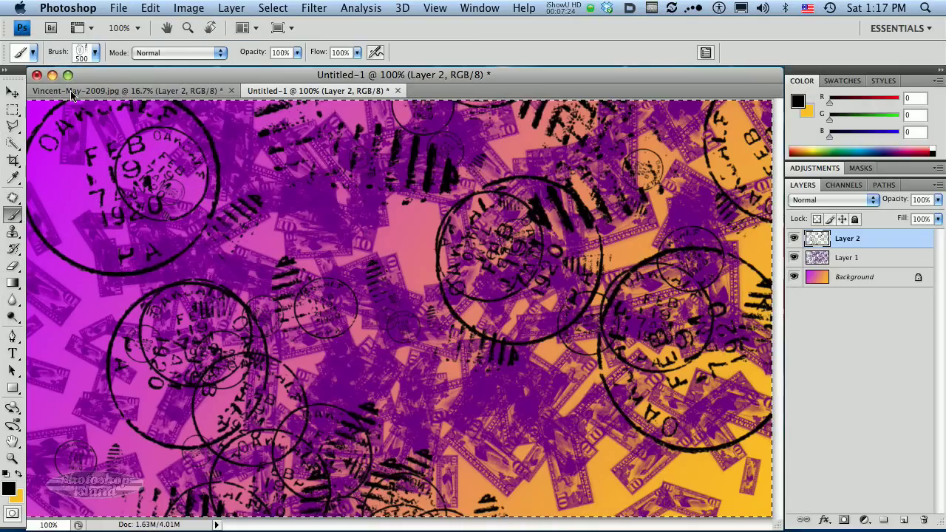
Switch Layer 2's blend mode to Overlay so the postmarks tint into the background
click(11, 93)
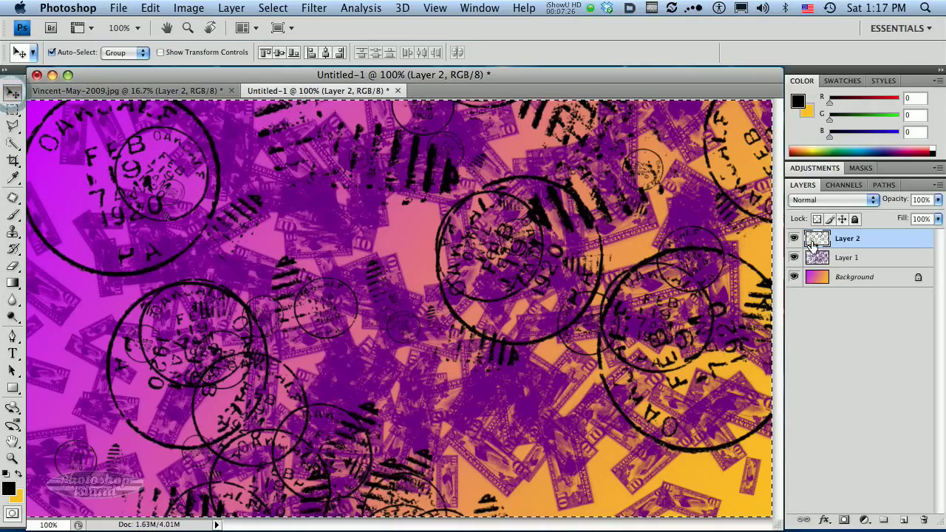
click(838, 199)
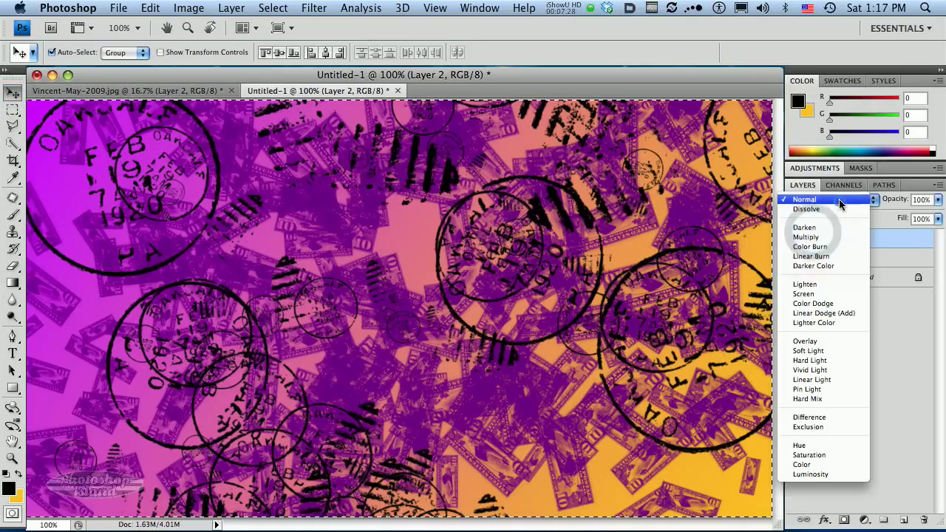
click(820, 341)
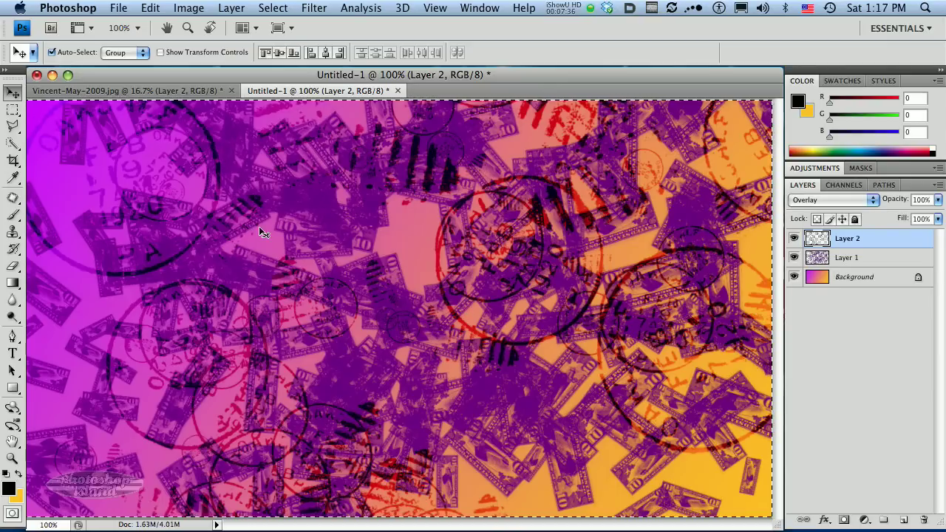
With the Brush tool, pick the 2456 px New York cancellation stamp preset
click(12, 214)
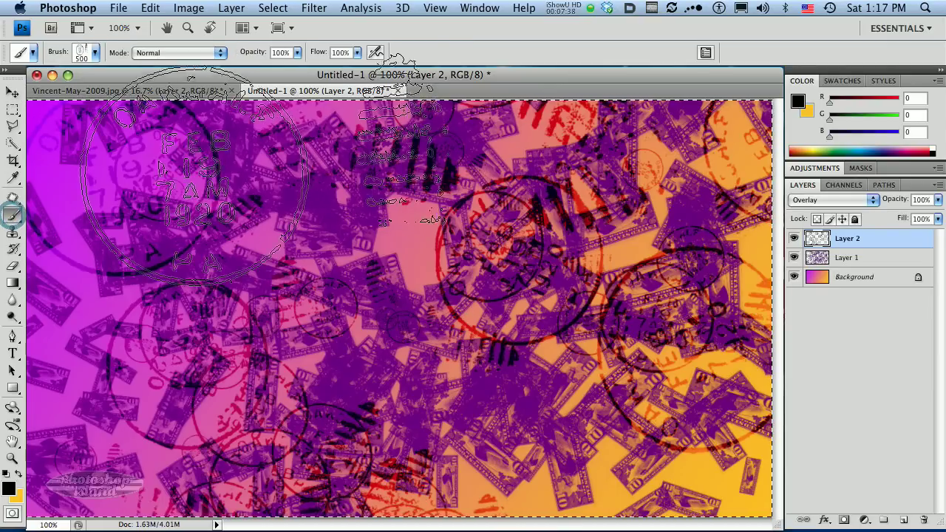
click(706, 53)
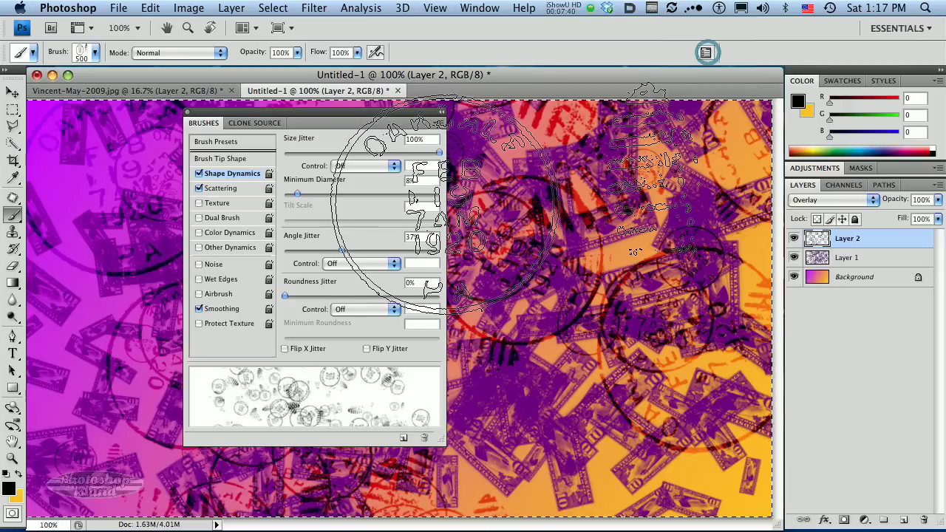
click(218, 143)
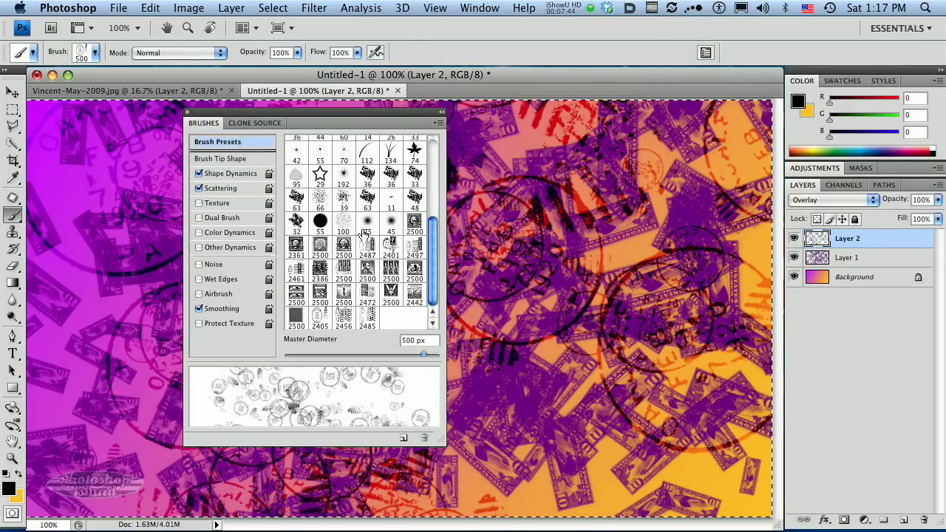
click(343, 316)
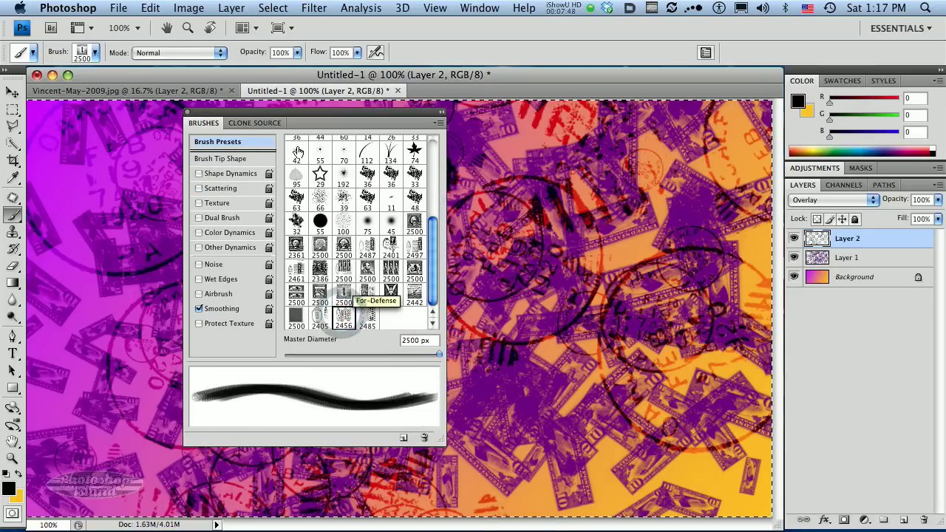
Enable Shape Dynamics and Scattering, set minimum diameter 2%, size jitter 100%, and scatter on both axes
click(218, 173)
click(218, 187)
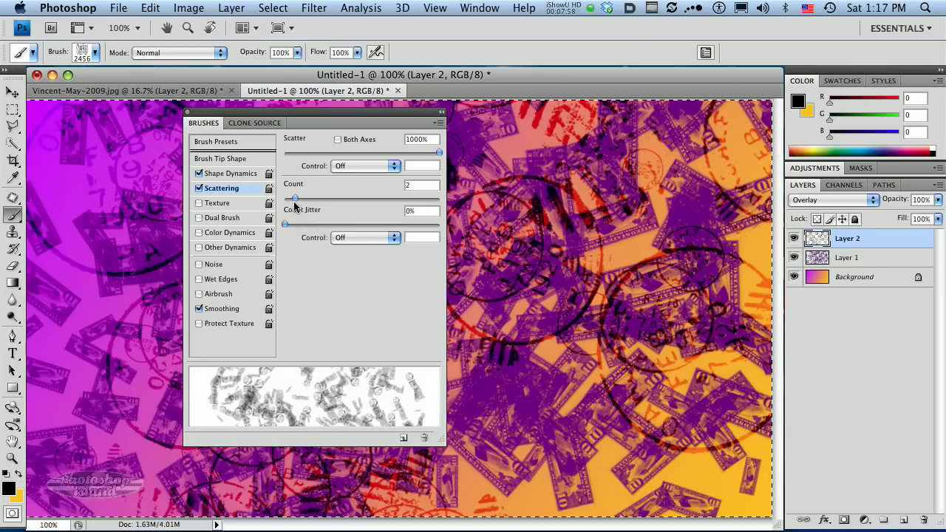
drag(295, 200, 301, 197)
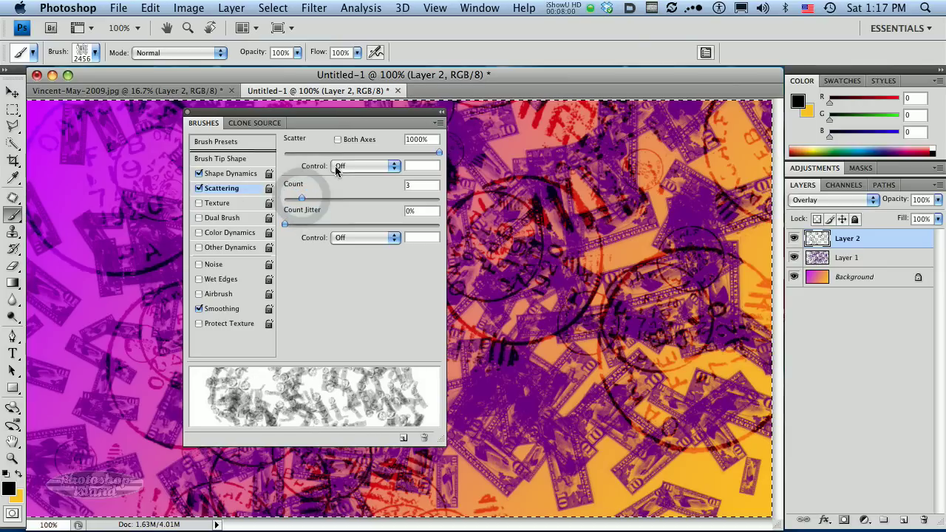
click(239, 170)
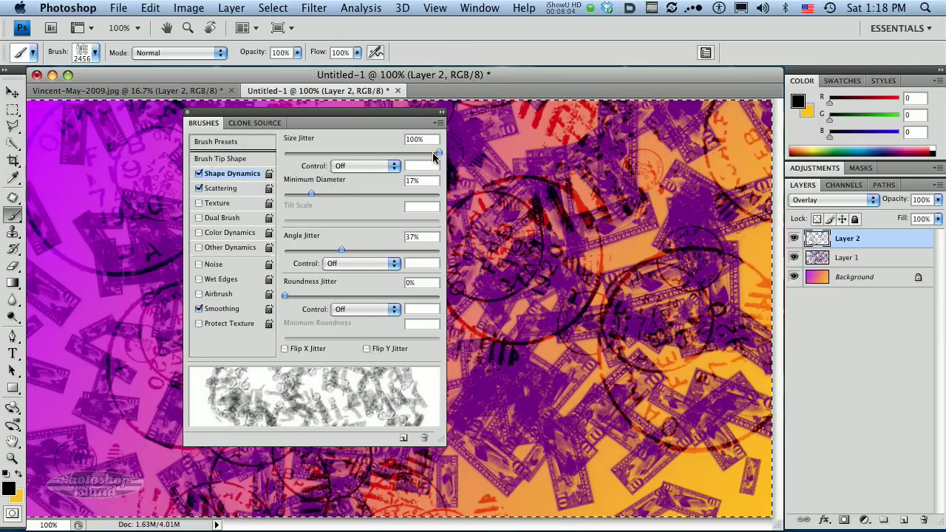
drag(311, 193, 288, 193)
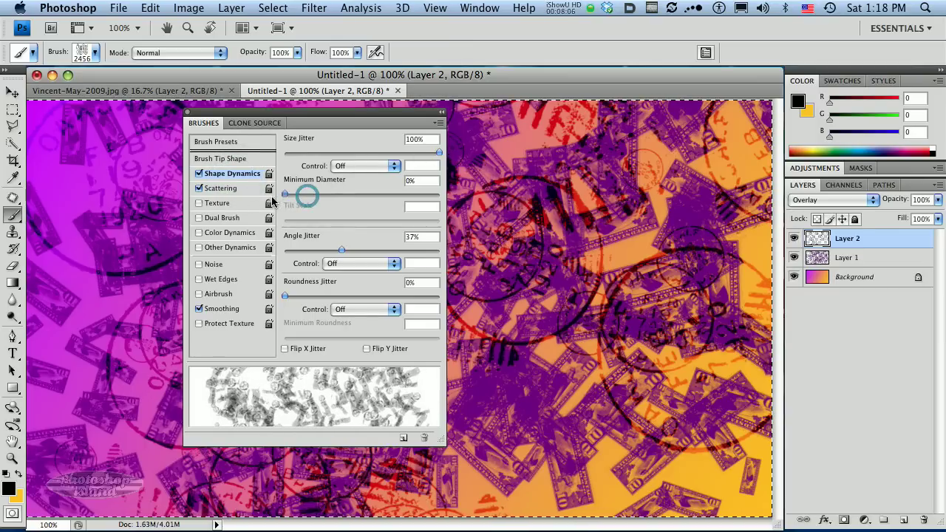
click(436, 152)
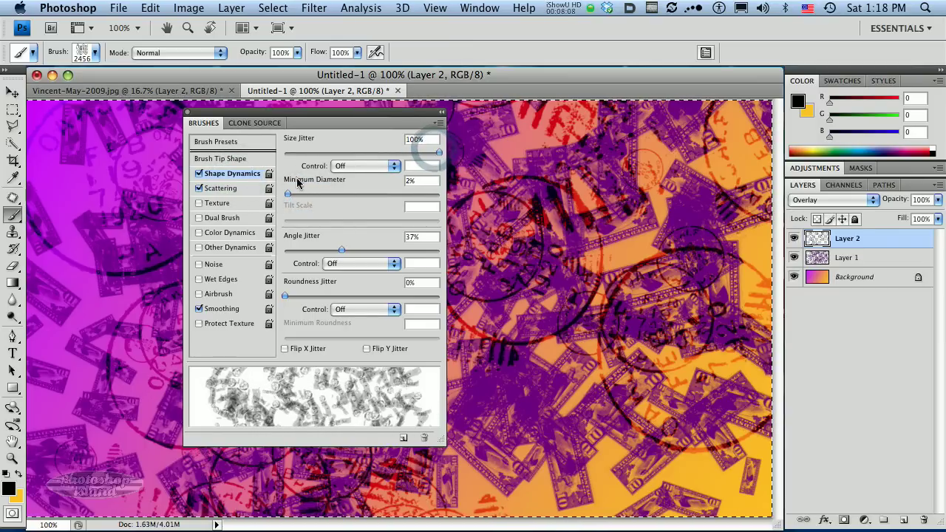
click(219, 191)
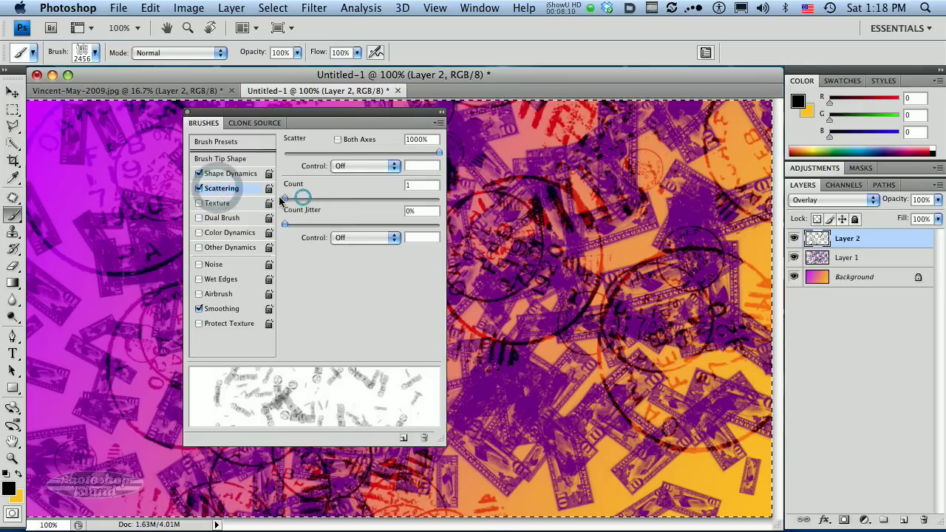
click(336, 140)
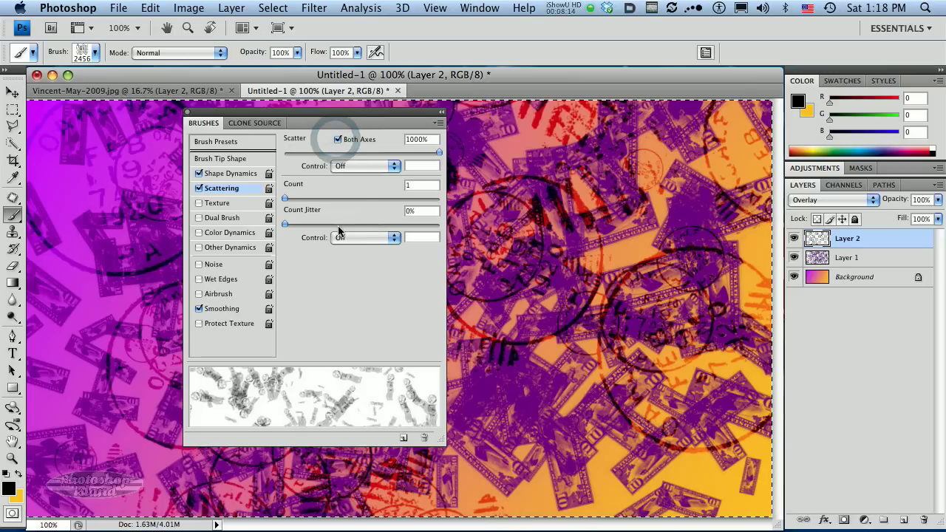
click(193, 123)
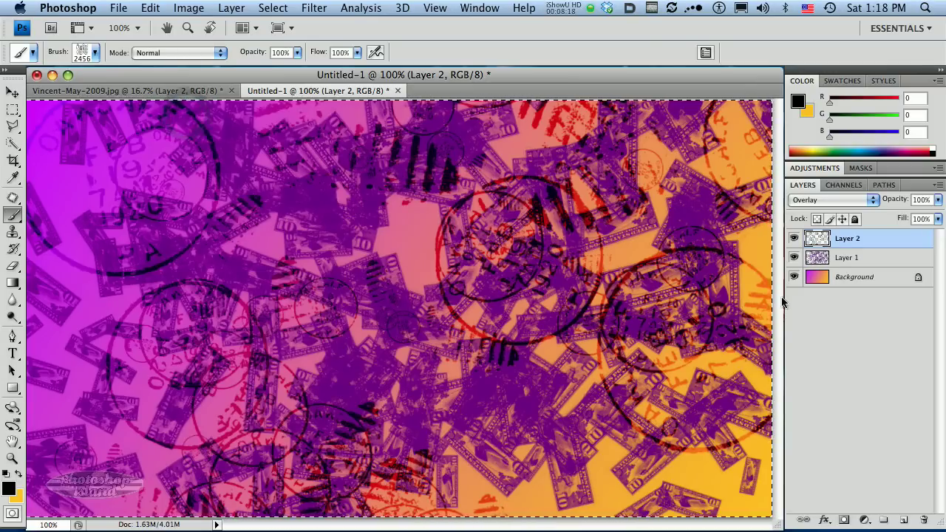
On a new Layer 3, shrink the brush to 700 px and stamp two postmarks in the lower half
click(902, 520)
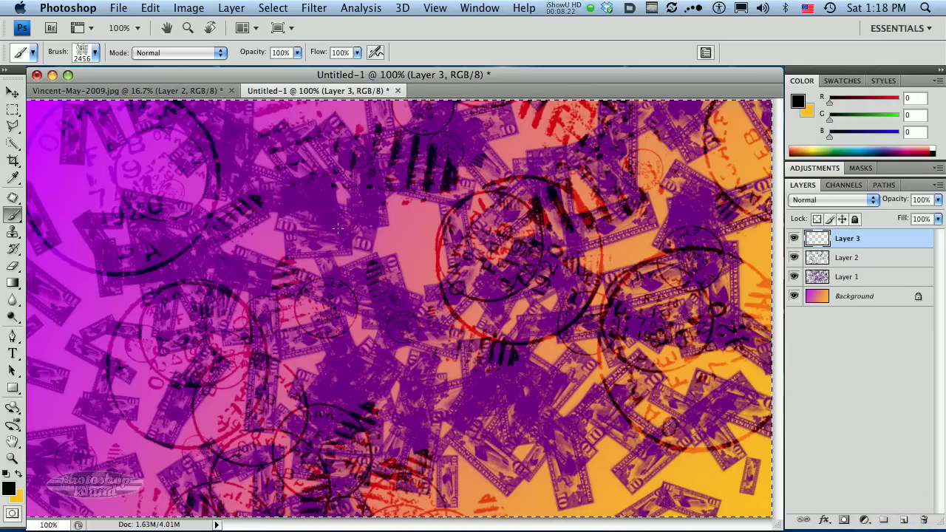
key(bracketleft)
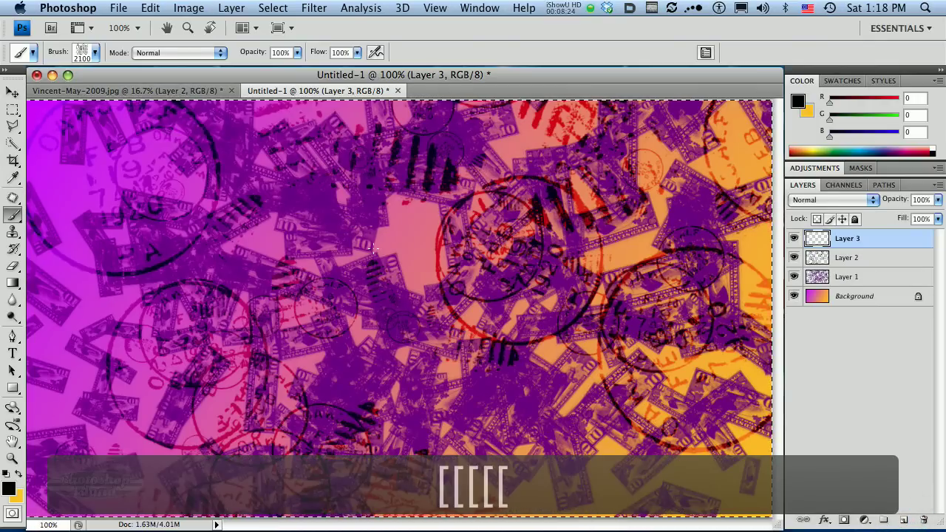
key(bracketleft)
key(bracketleft)
key(bracketleft)
key(bracketleft)
key(bracketleft)
key(bracketleft)
key(bracketleft)
key(bracketleft)
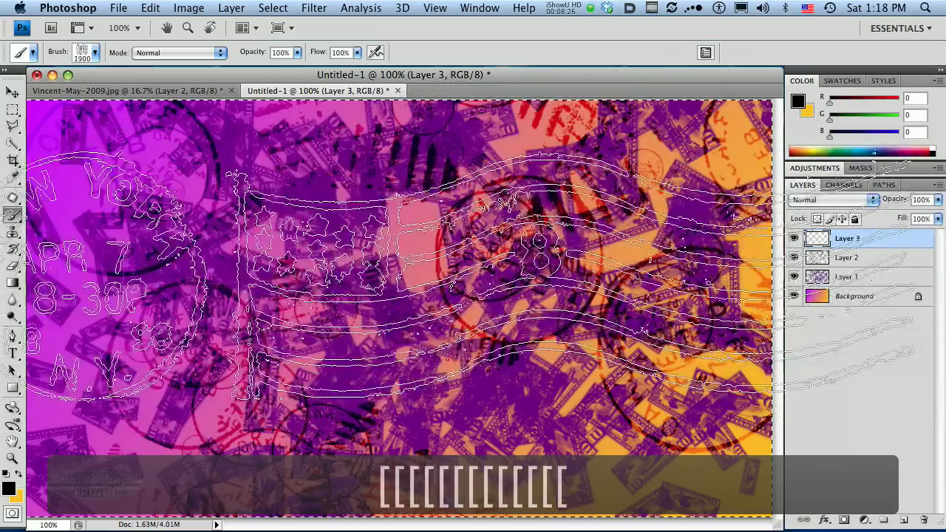
key(bracketleft)
key(bracketleft)
key(bracketleft)
key(bracketleft)
key(bracketleft)
key(bracketleft)
key(bracketleft)
key(bracketleft)
key(bracketleft)
key(bracketleft)
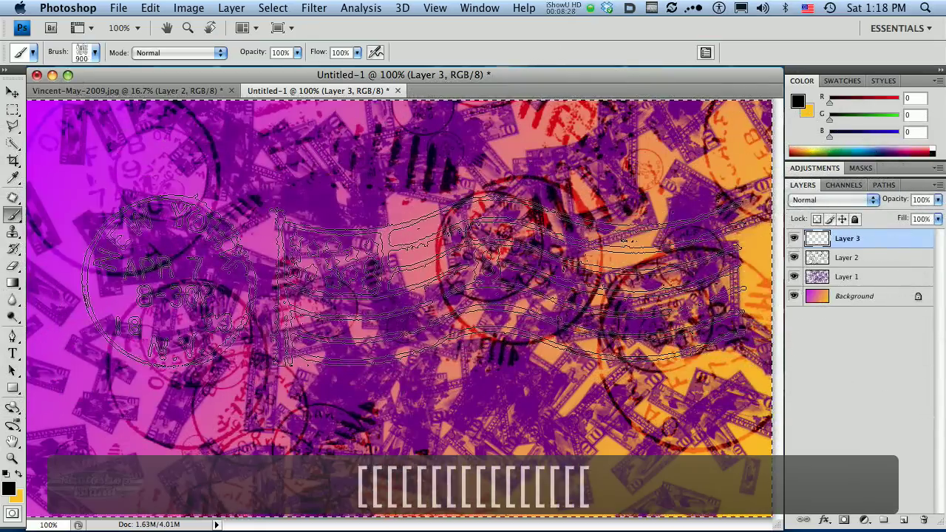
key(bracketleft)
key(bracketleft)
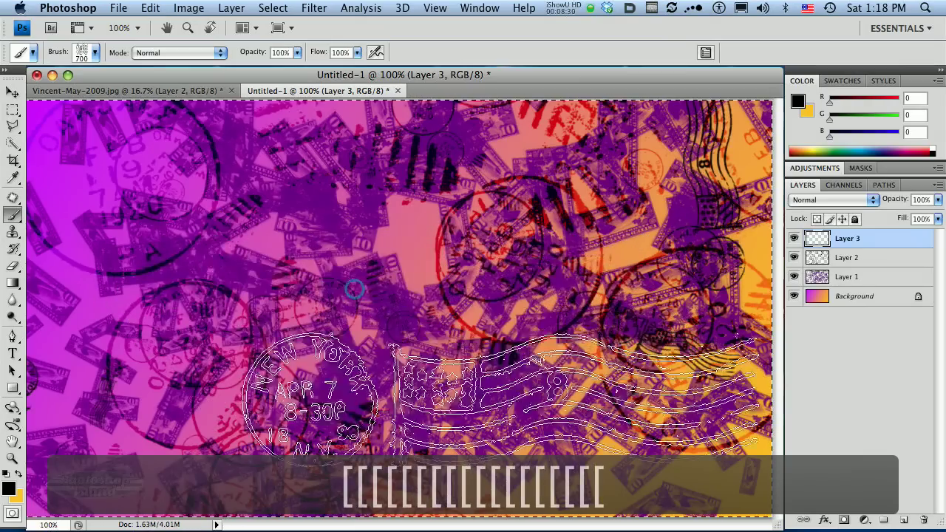
click(501, 399)
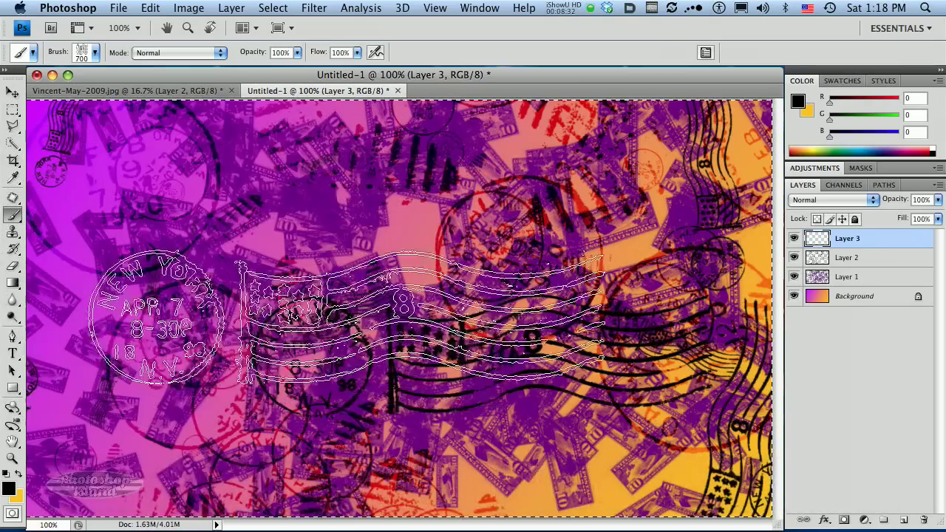
click(768, 473)
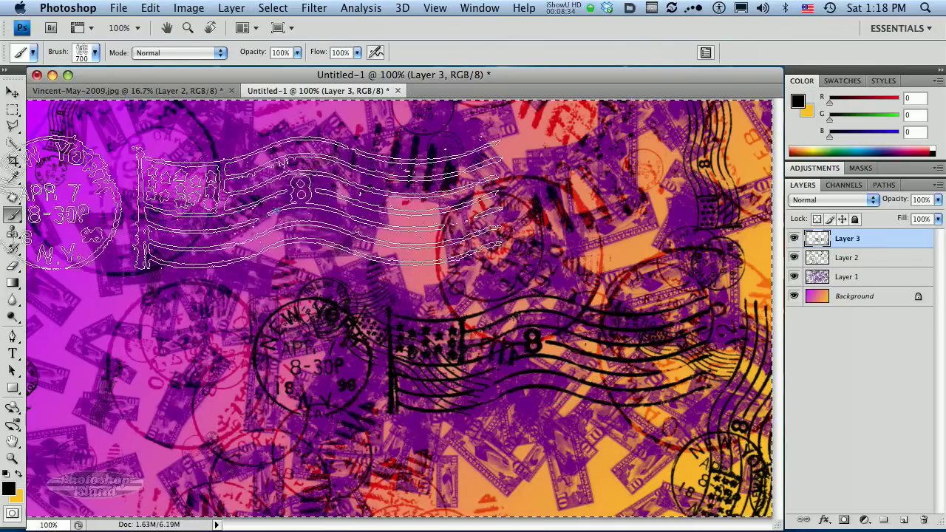
Set Layer 3 to Overlay blending, stamp one more postmark, and pick the Move tool
click(842, 194)
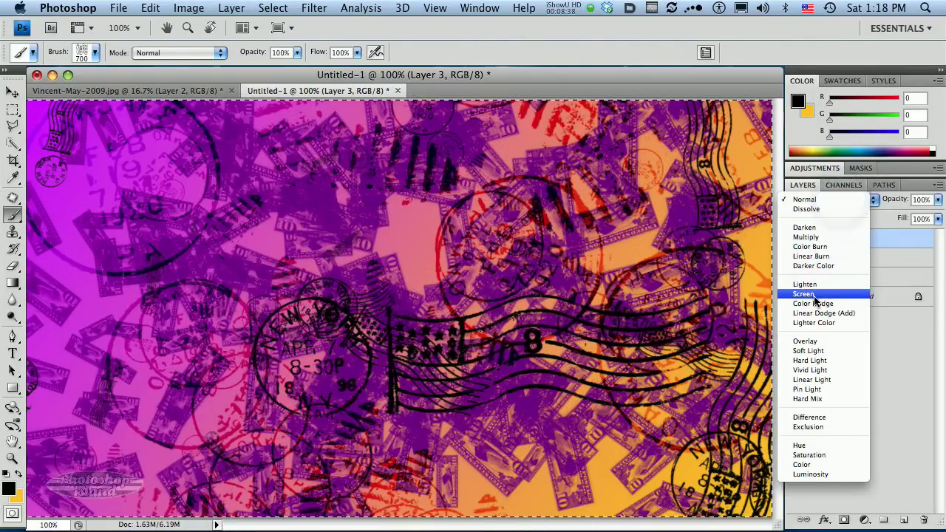
click(805, 341)
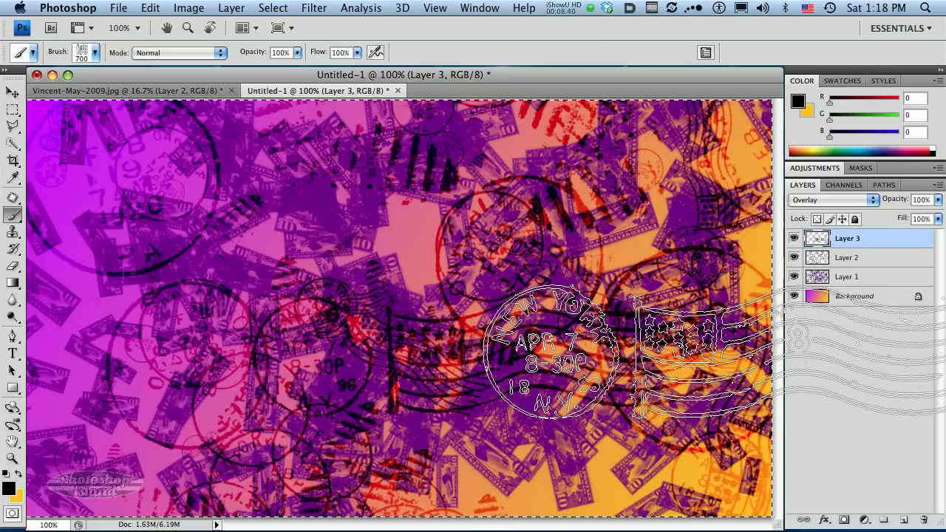
click(739, 351)
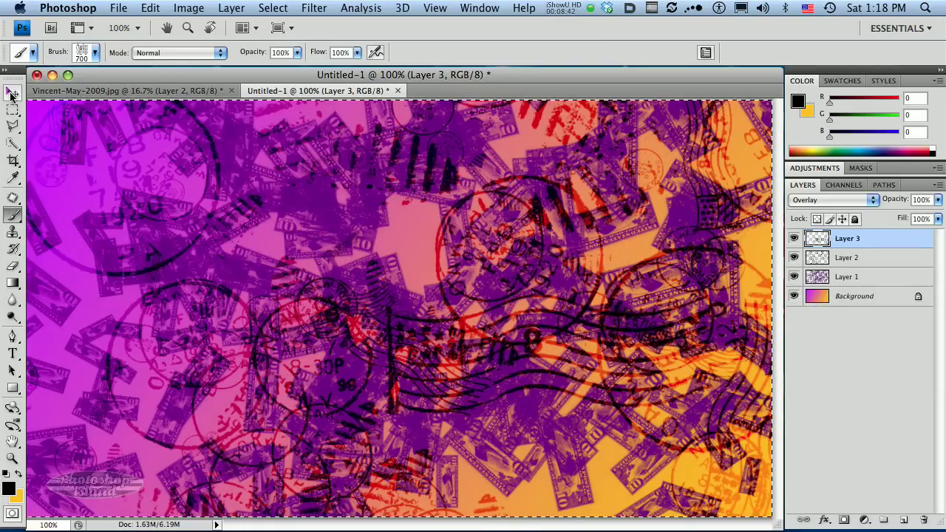
click(11, 93)
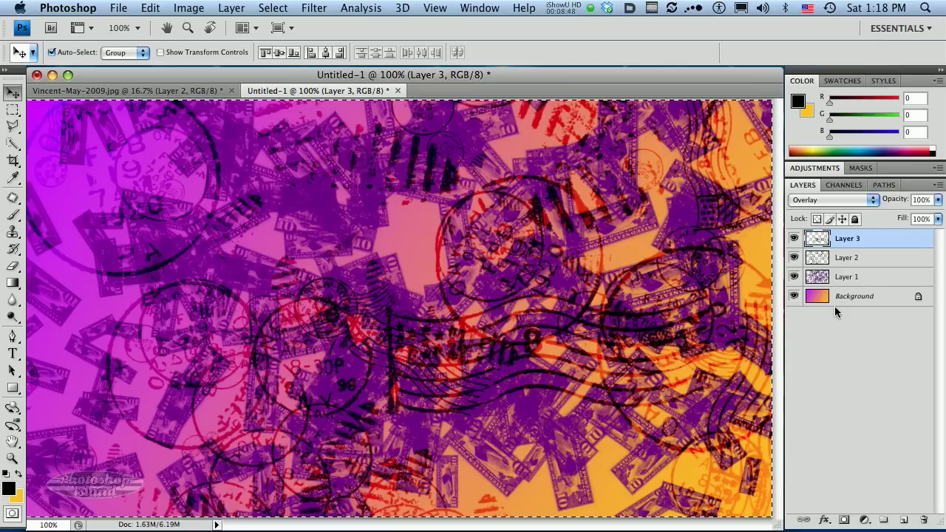
Try Lighten, Screen, Color Dodge, Overlay and Multiply blend modes on Layer 1
click(813, 278)
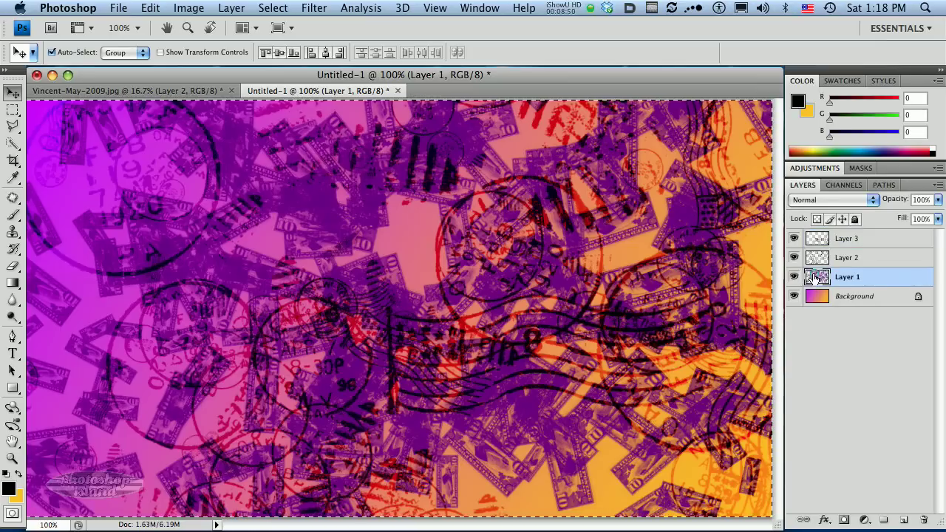
click(824, 201)
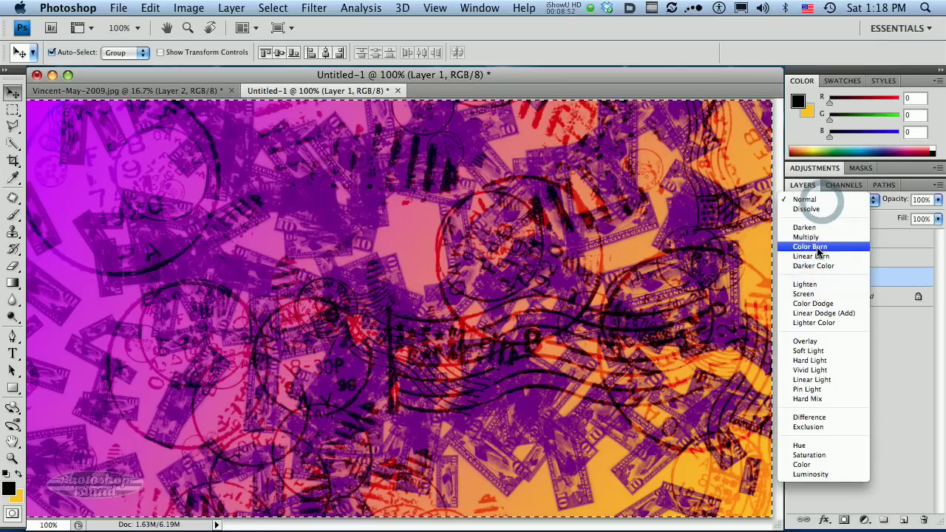
click(814, 286)
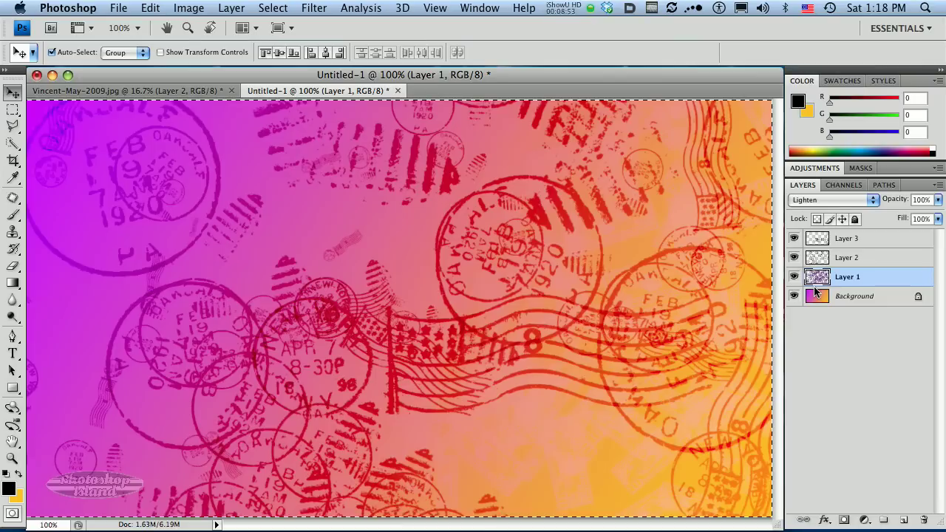
click(818, 206)
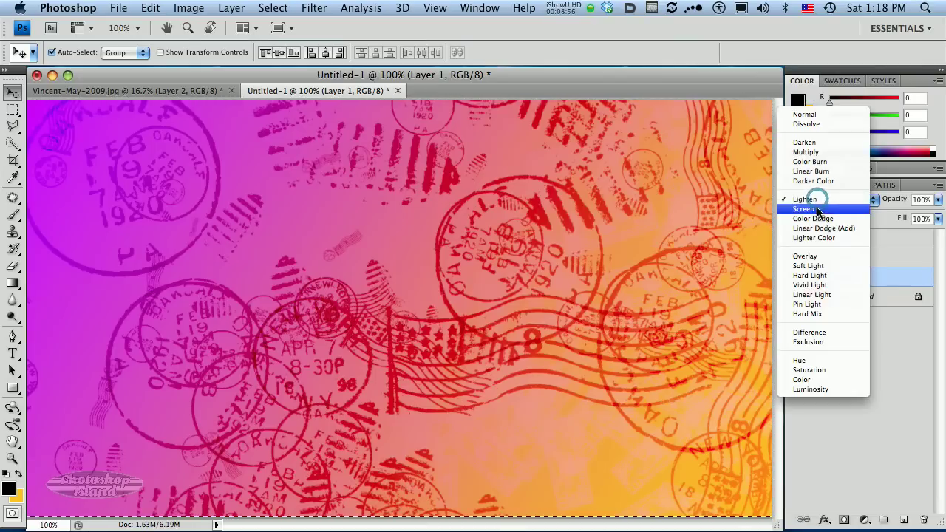
click(815, 206)
click(816, 201)
click(813, 208)
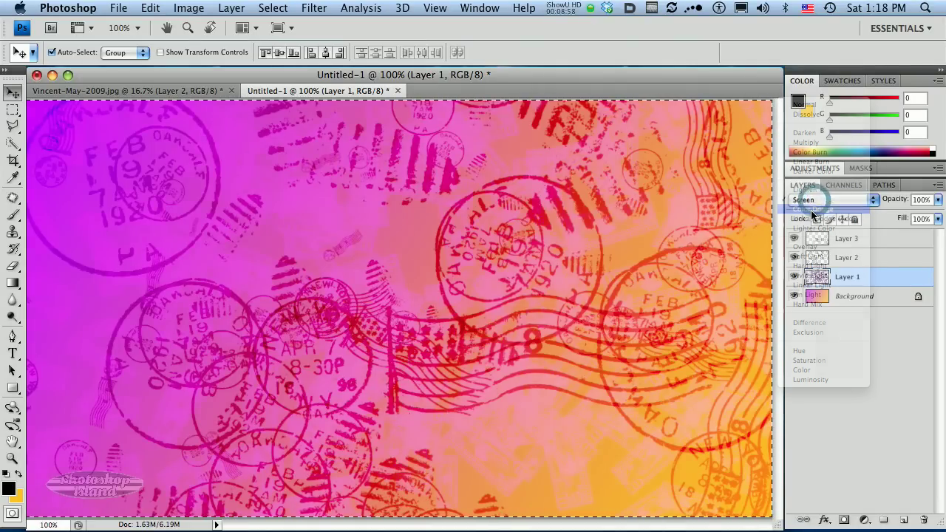
click(812, 200)
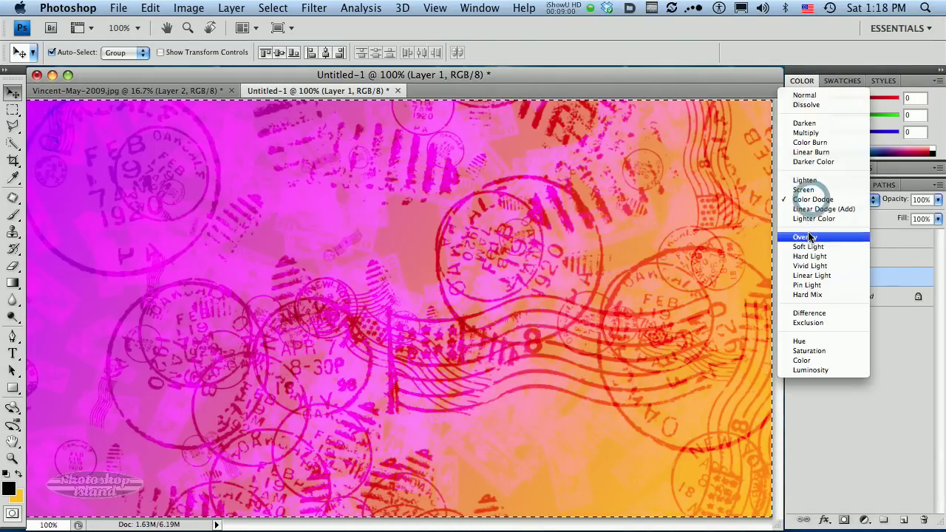
click(809, 237)
click(805, 207)
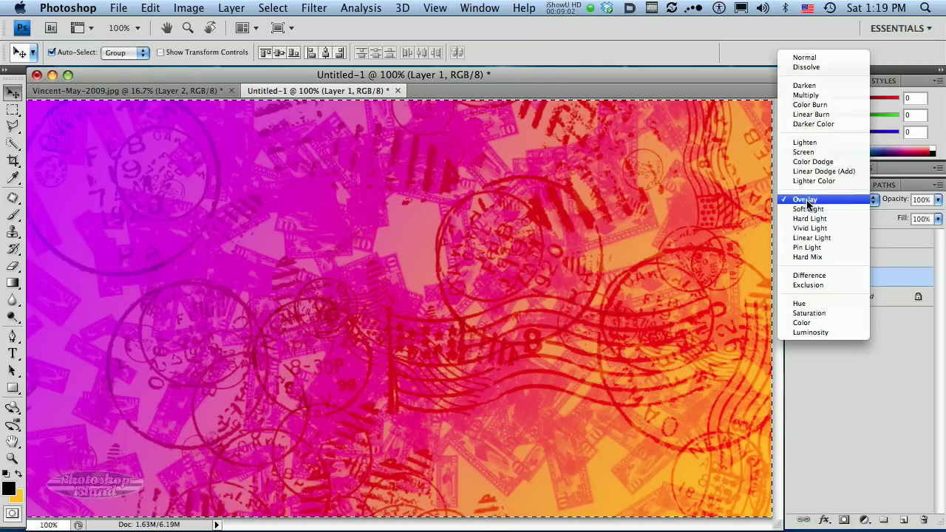
click(807, 96)
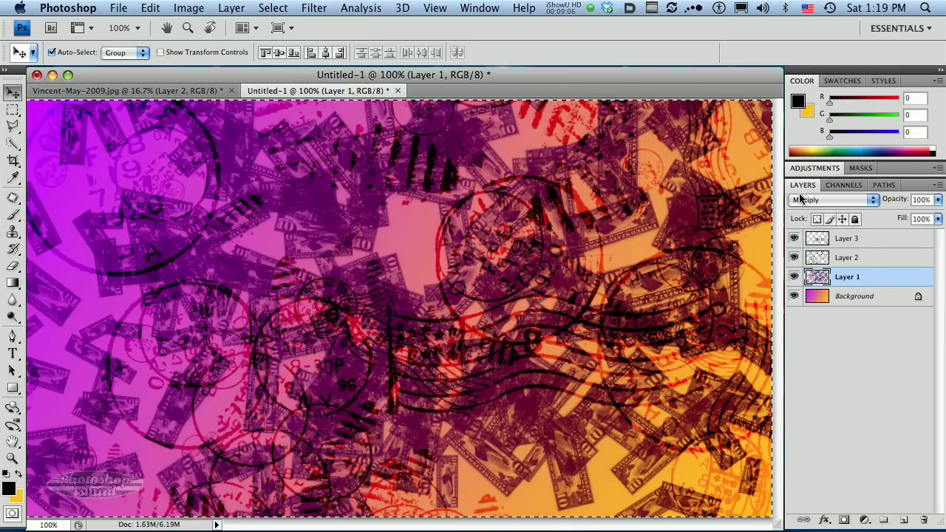
Try Pin Light, Hue and Luminosity on Layer 1, then settle on Normal
click(801, 198)
key(Escape)
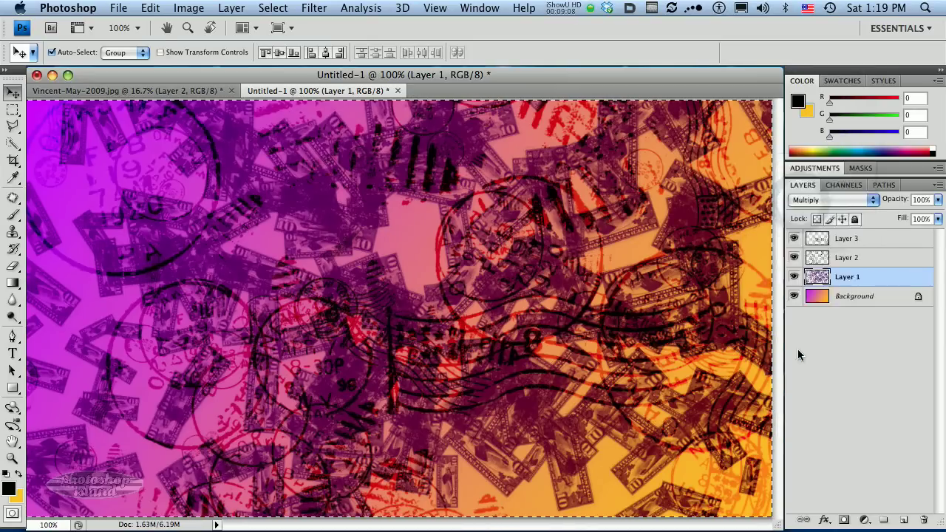
key(shift+alt+z)
click(818, 201)
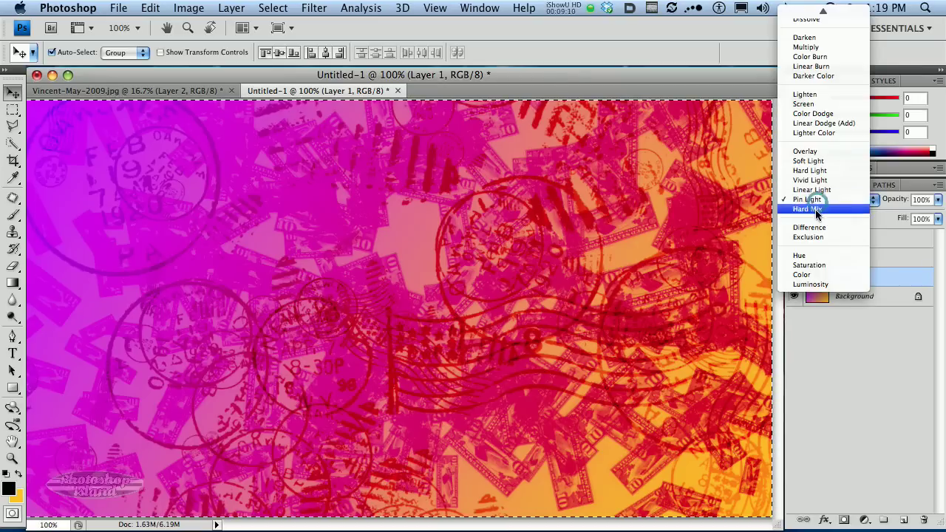
click(811, 256)
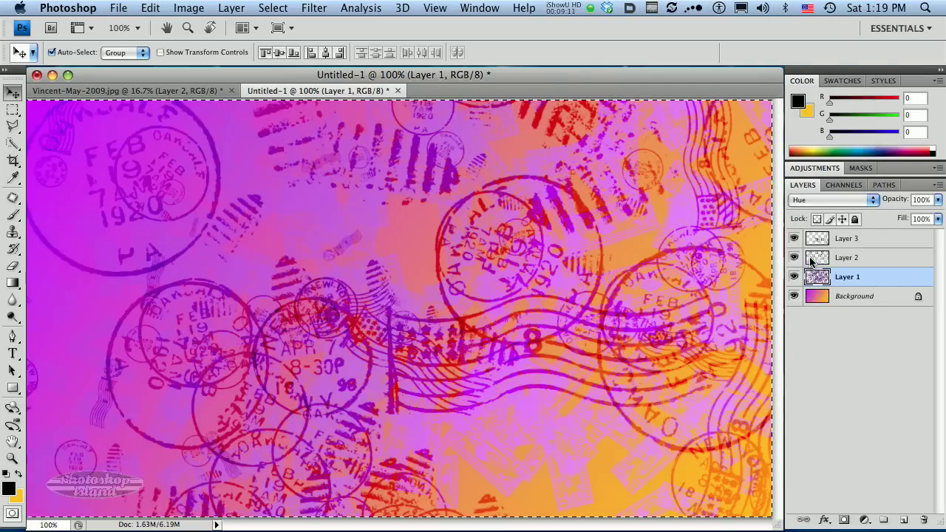
click(820, 200)
click(820, 220)
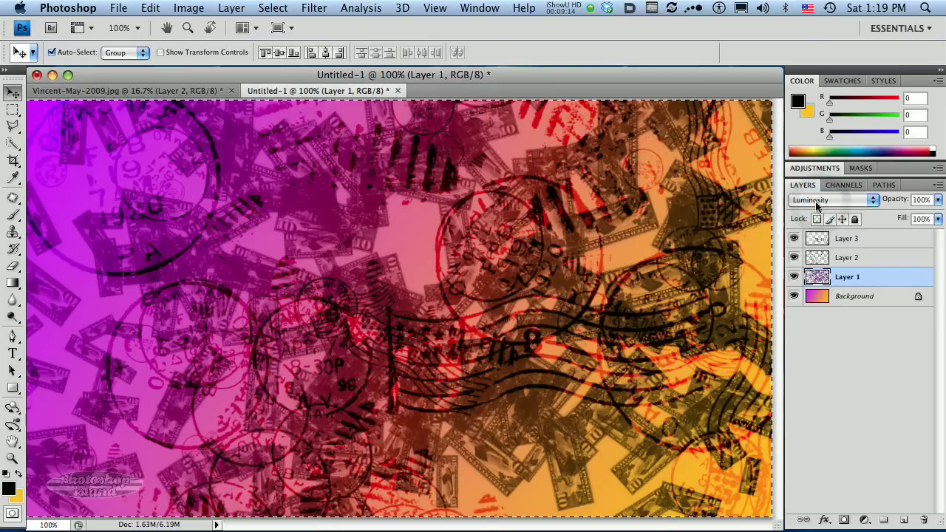
click(817, 204)
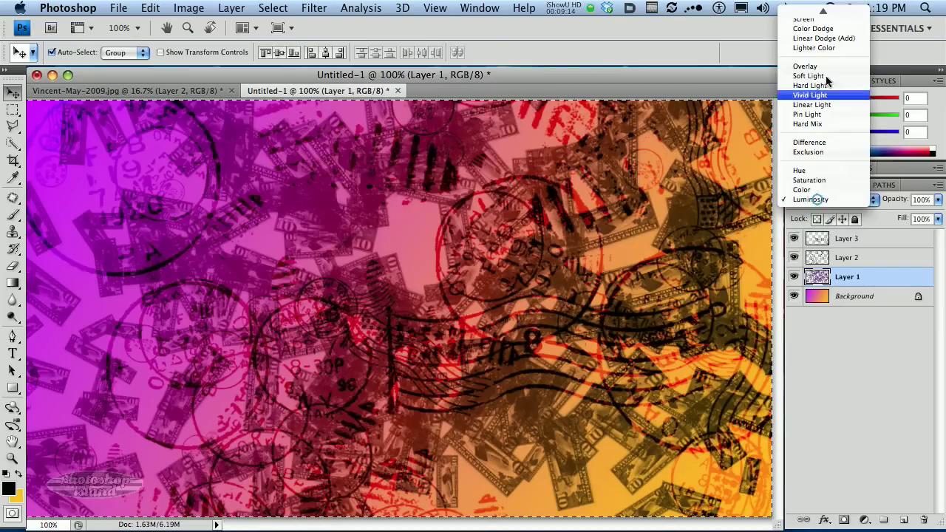
click(820, 8)
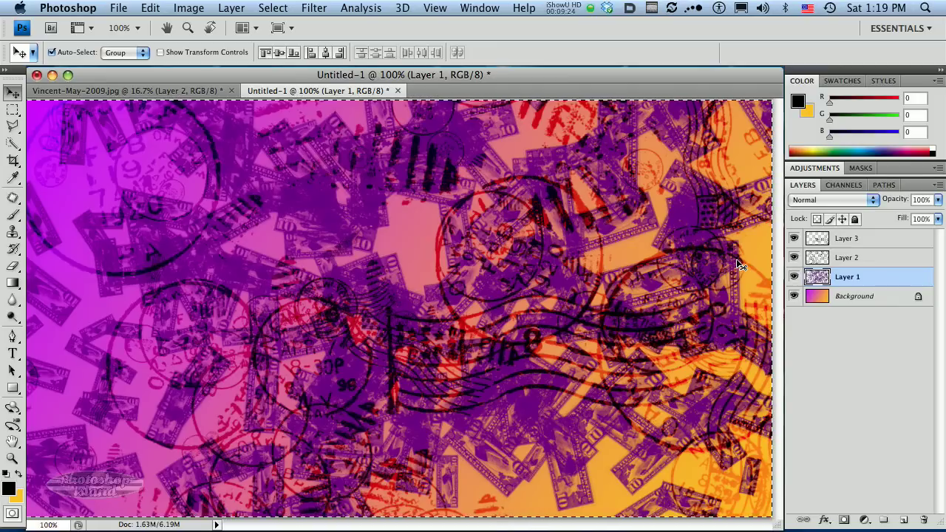
Drag the image and Layer 1 layers from Vincent-May-2009.jpg into Untitled-1
click(201, 92)
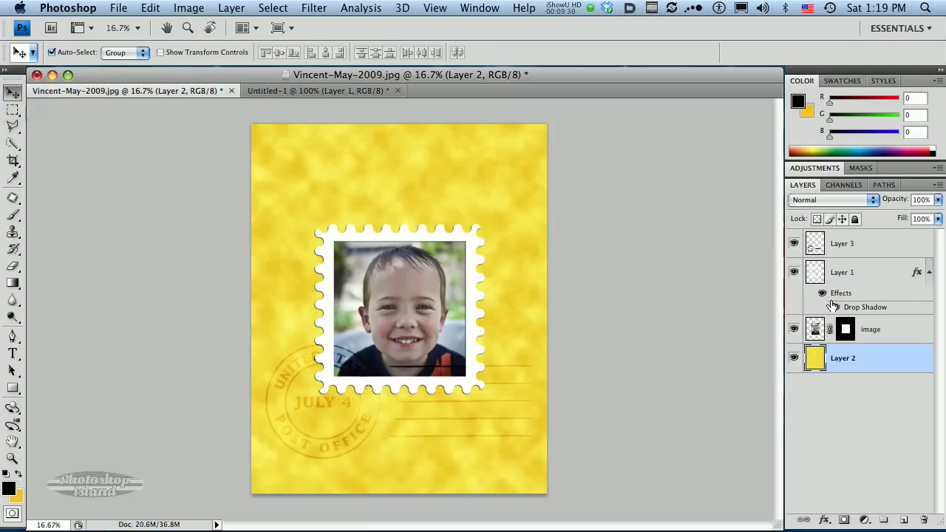
click(870, 328)
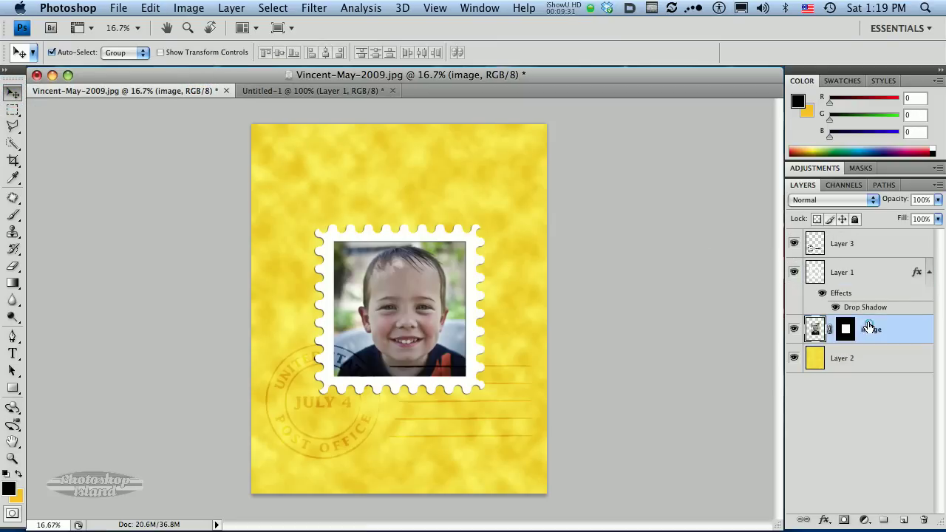
shift+click(865, 273)
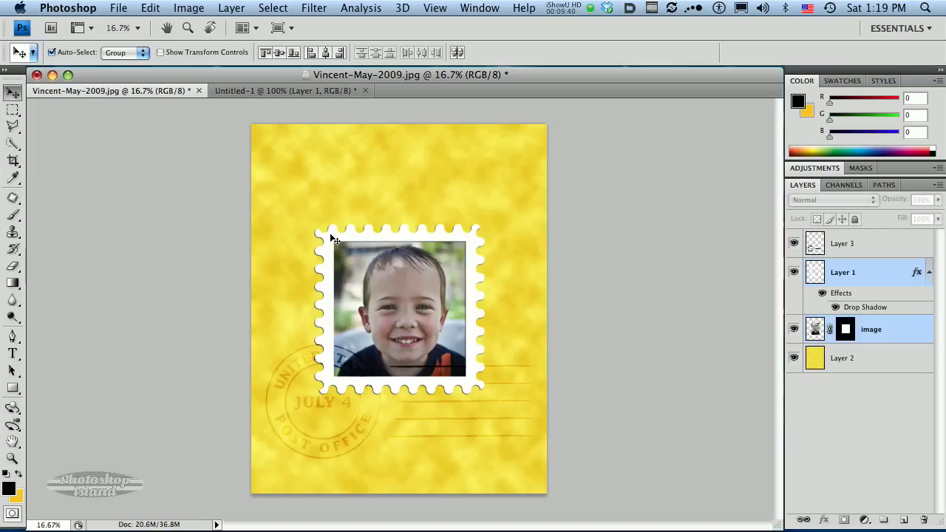
drag(331, 235, 375, 313)
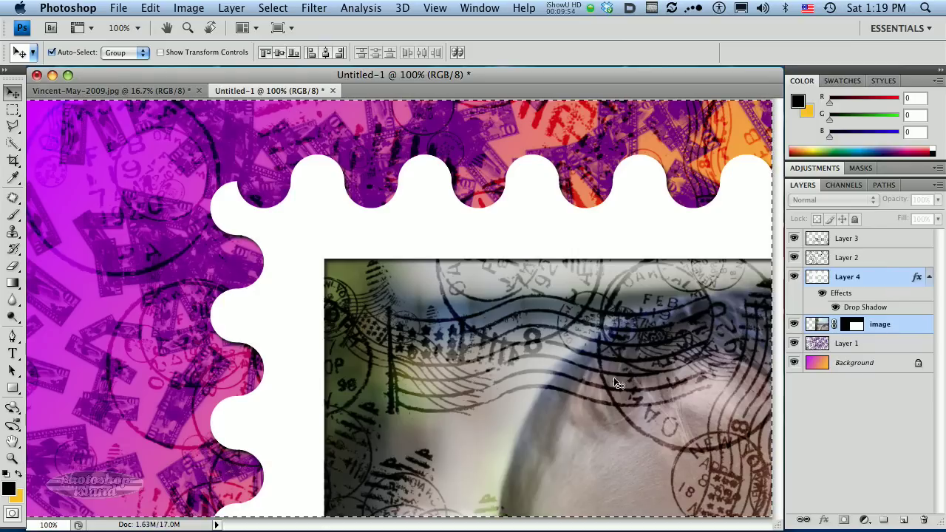
Move the pasted photo up and left, then deselect
alt+super+click(580, 383)
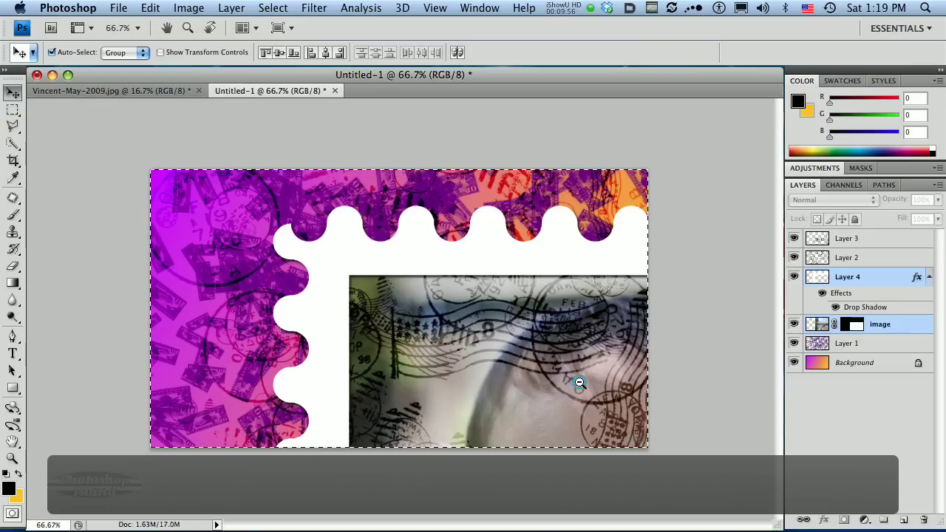
drag(566, 264, 440, 167)
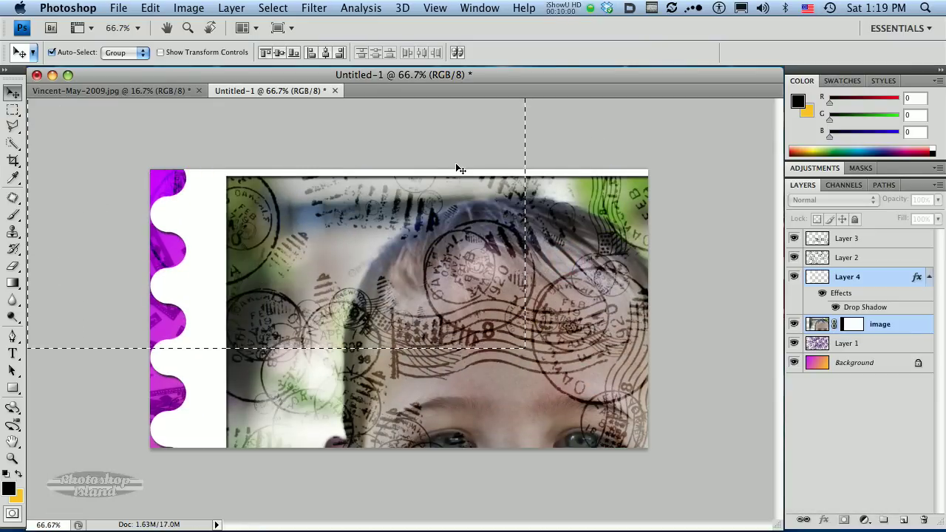
key(d)
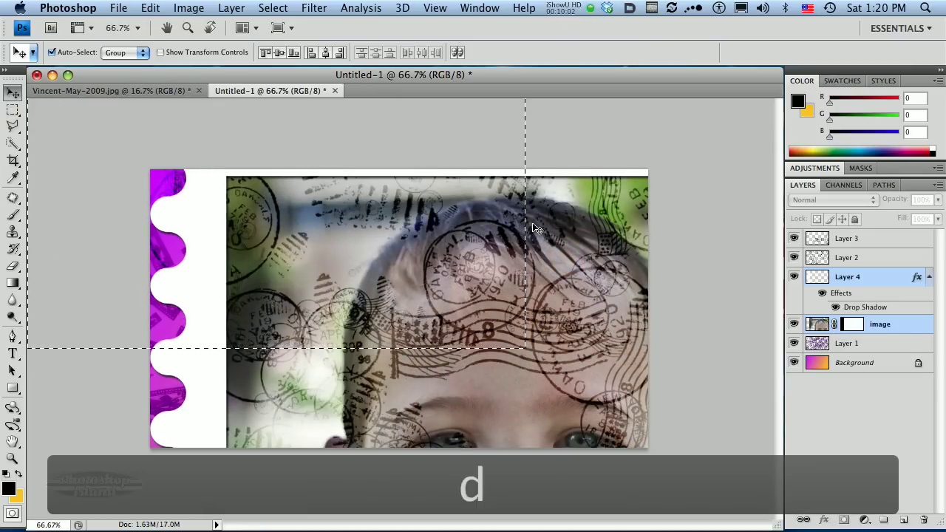
key(super+d)
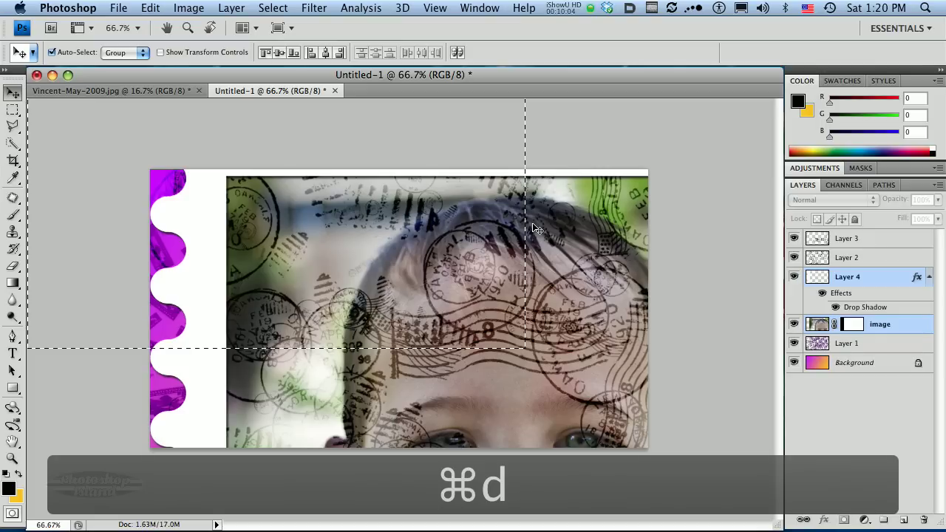
Reposition the stamp frame to show the boy's face and move Layer 4 and image to the top
super+click(819, 277)
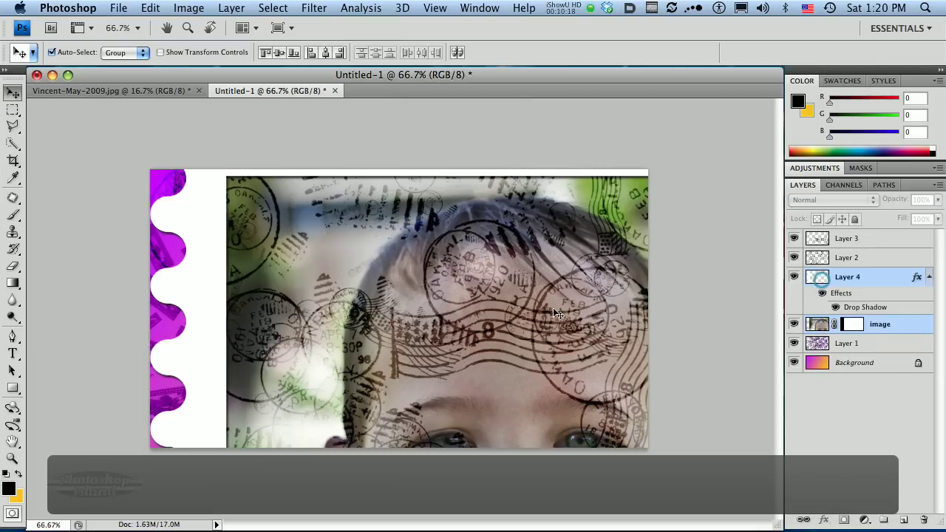
drag(553, 311, 534, 277)
alt+super+click(576, 309)
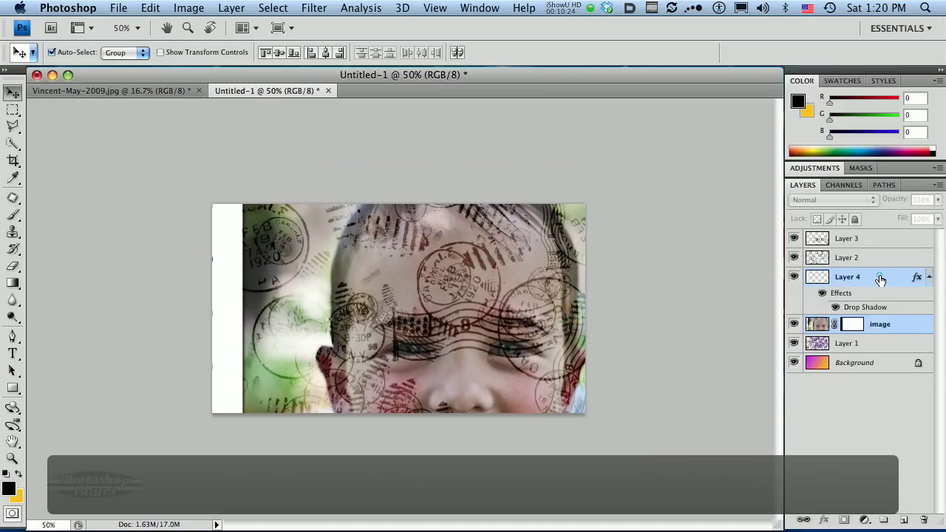
drag(880, 279, 880, 238)
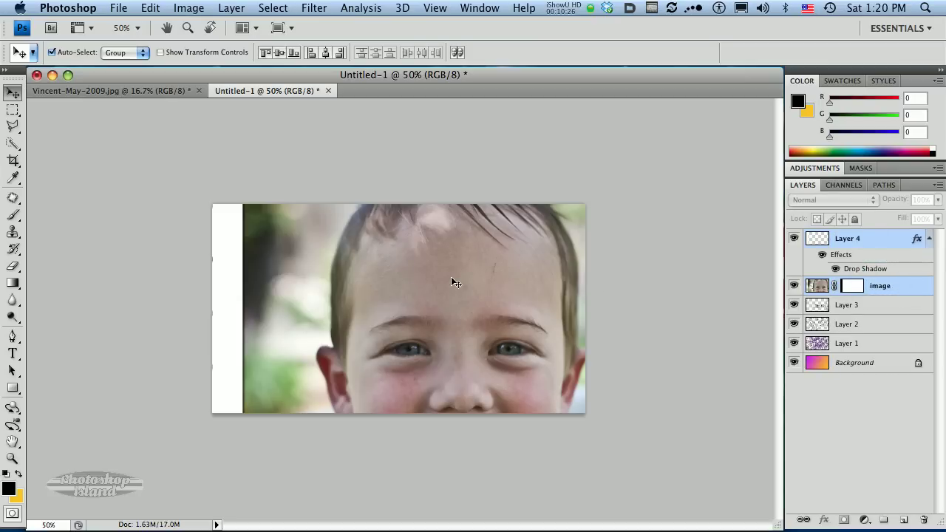
Free-transform the stamp-framed photo down to about 31%, rotate it -6.8°, and commit over the background
key(ctrl+t)
ctrl+alt+click(529, 244)
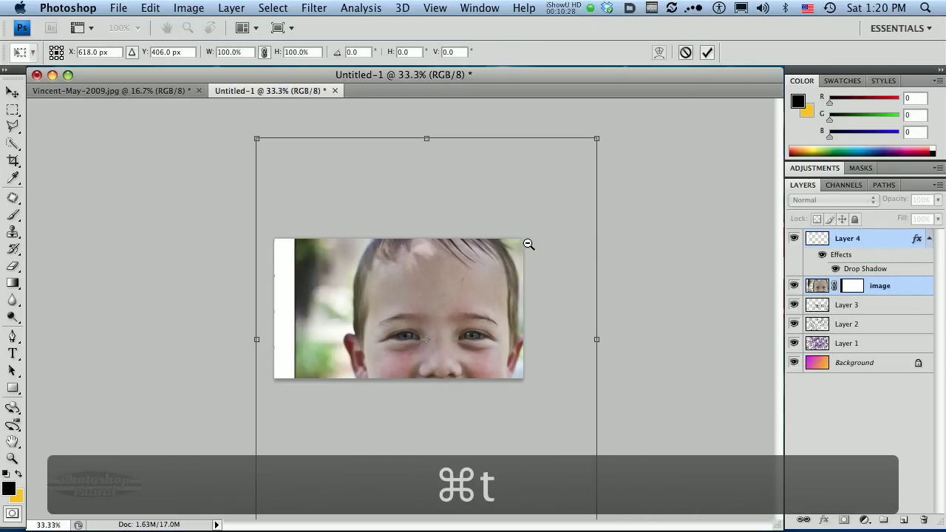
drag(598, 138, 487, 263)
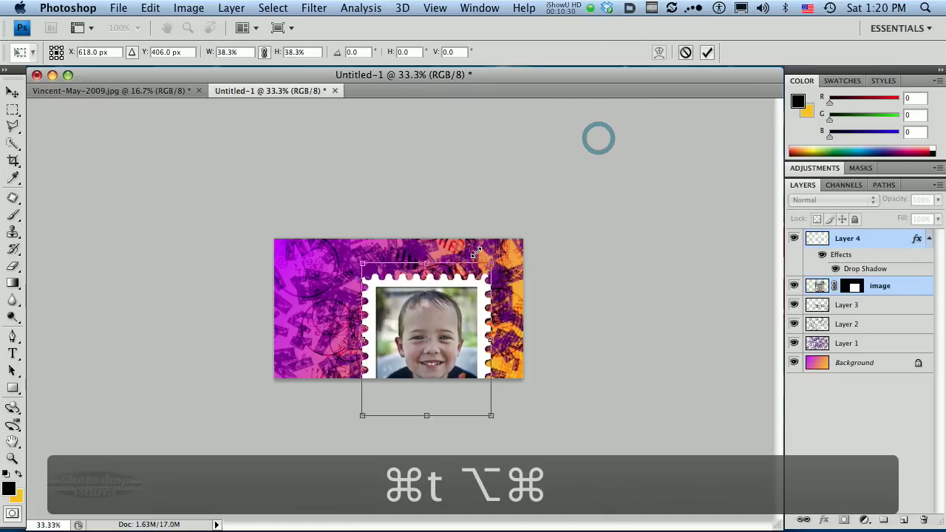
drag(442, 331, 430, 305)
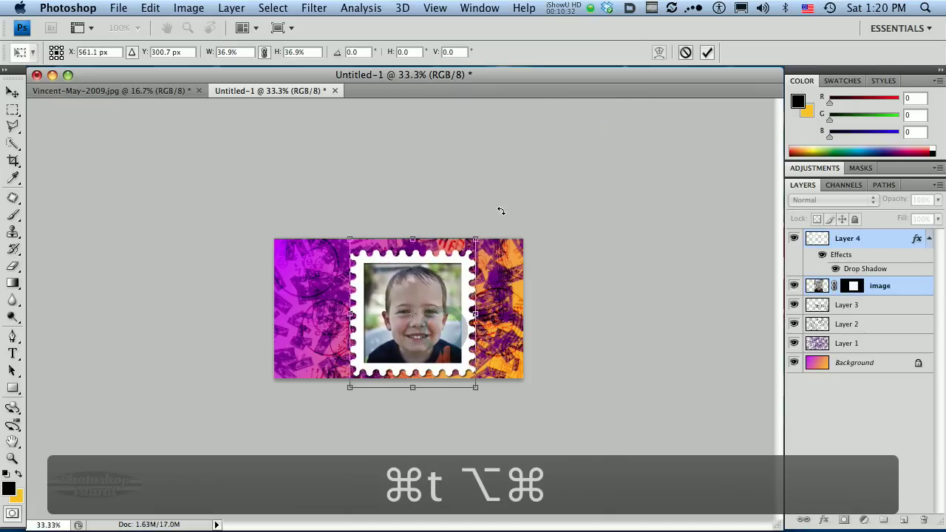
drag(501, 211, 483, 204)
drag(441, 297, 436, 299)
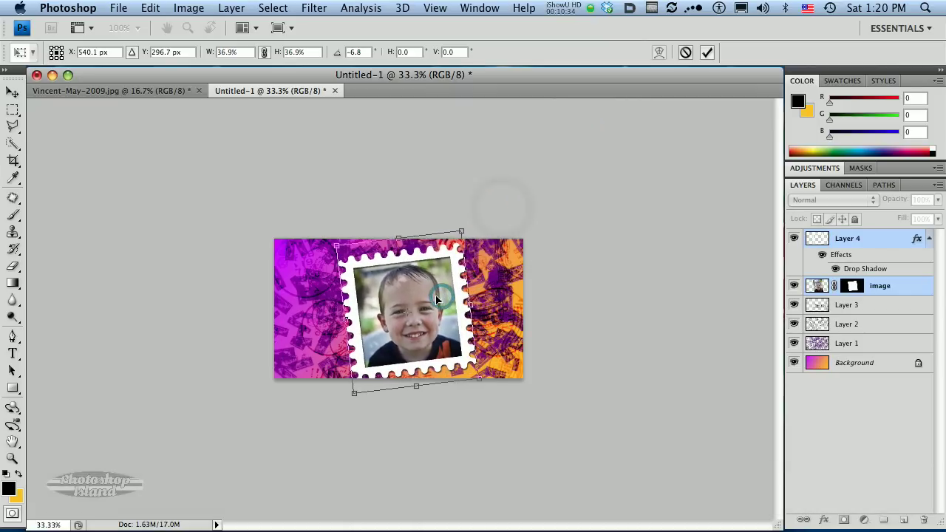
key(super+equal)
drag(491, 194, 481, 204)
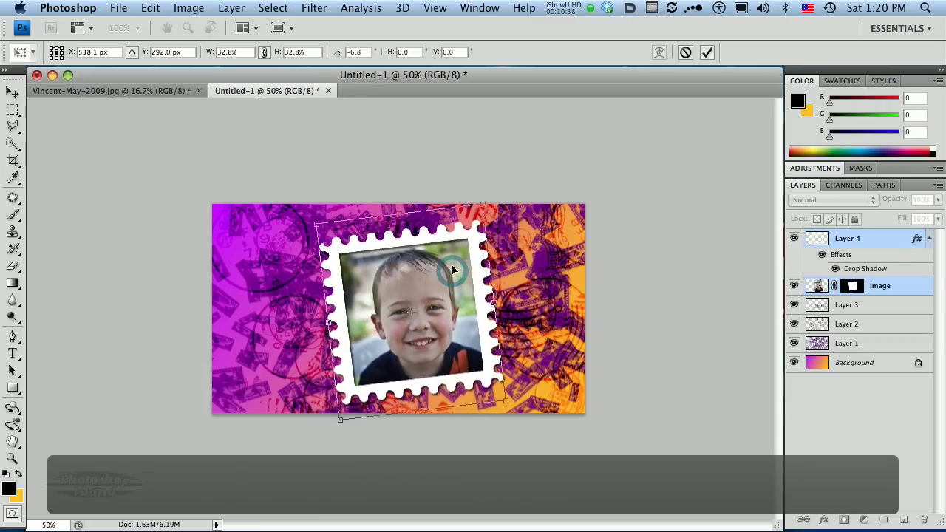
drag(482, 209, 478, 210)
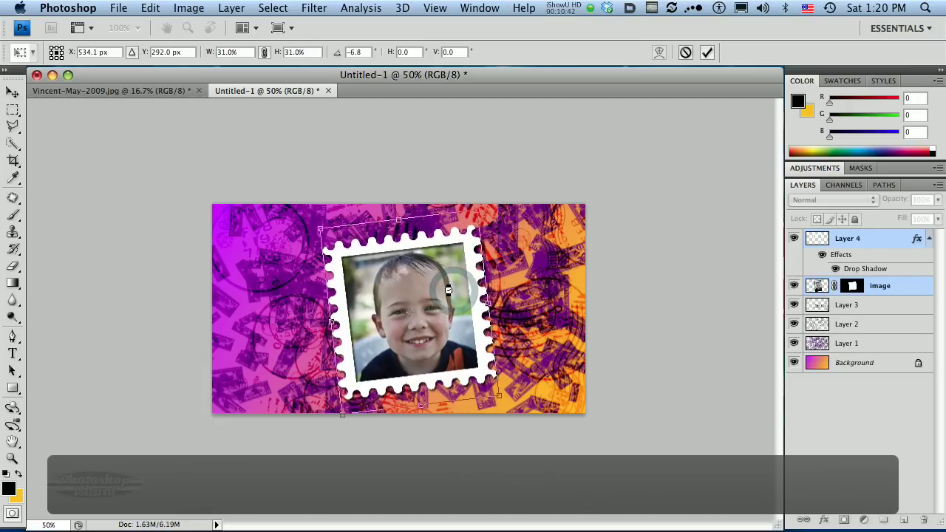
key(Return)
super+click(420, 315)
Draw a square marquee selection around the tilted stamp and apply Image > Crop to it
super+click(420, 315)
super+click(419, 315)
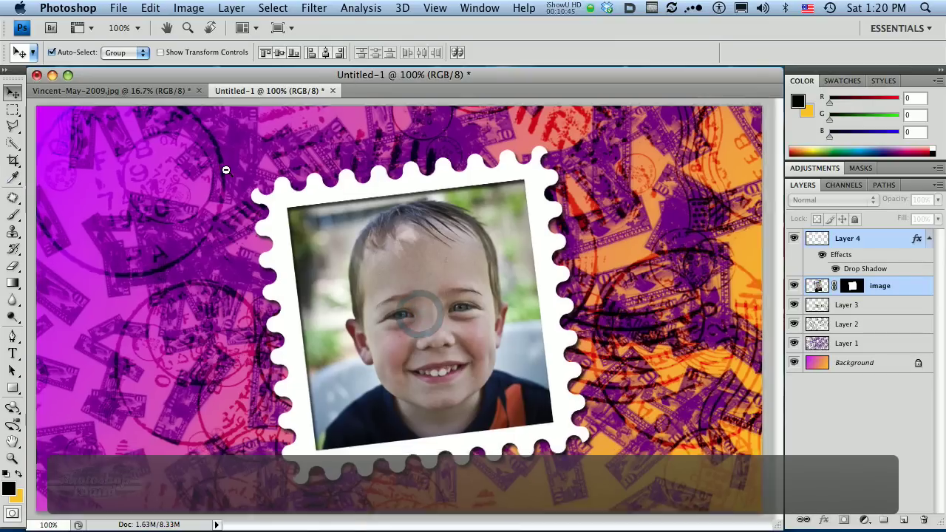
alt+super+click(225, 170)
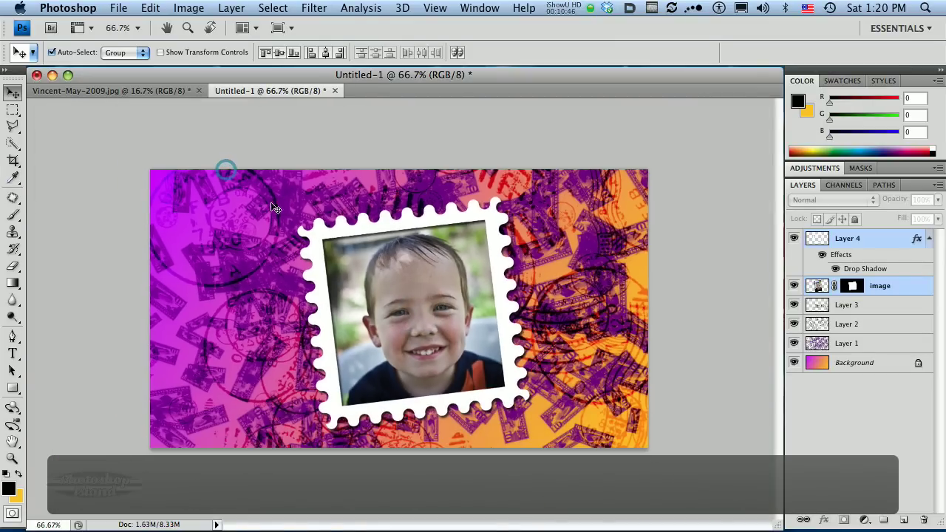
click(13, 110)
drag(243, 169, 566, 500)
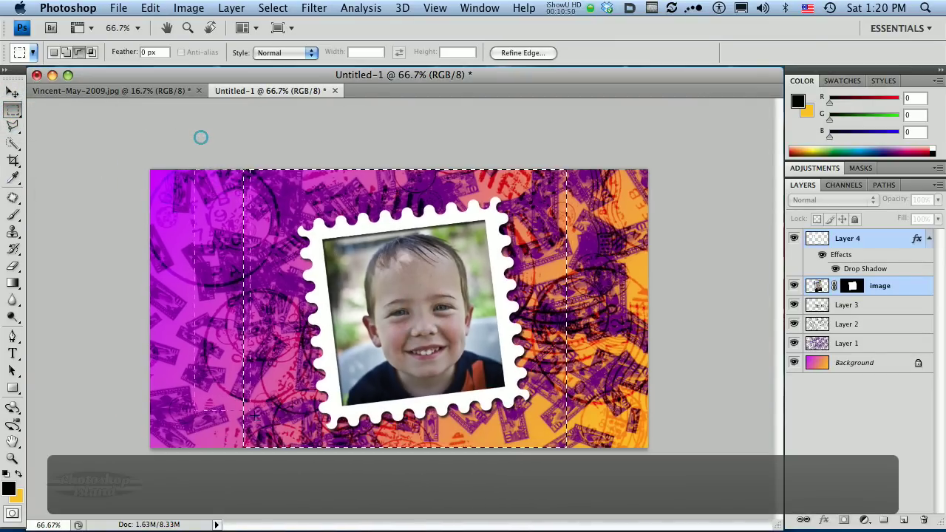
drag(566, 159, 266, 454)
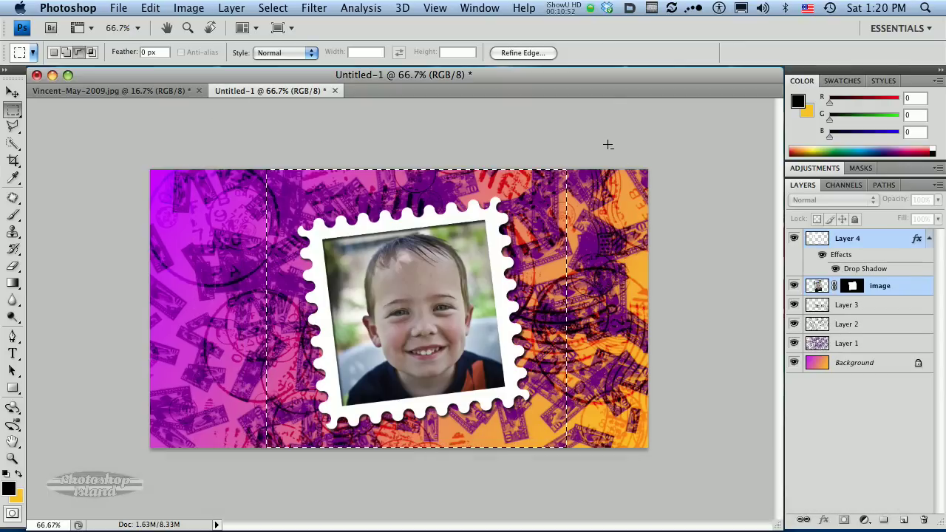
drag(617, 120, 564, 456)
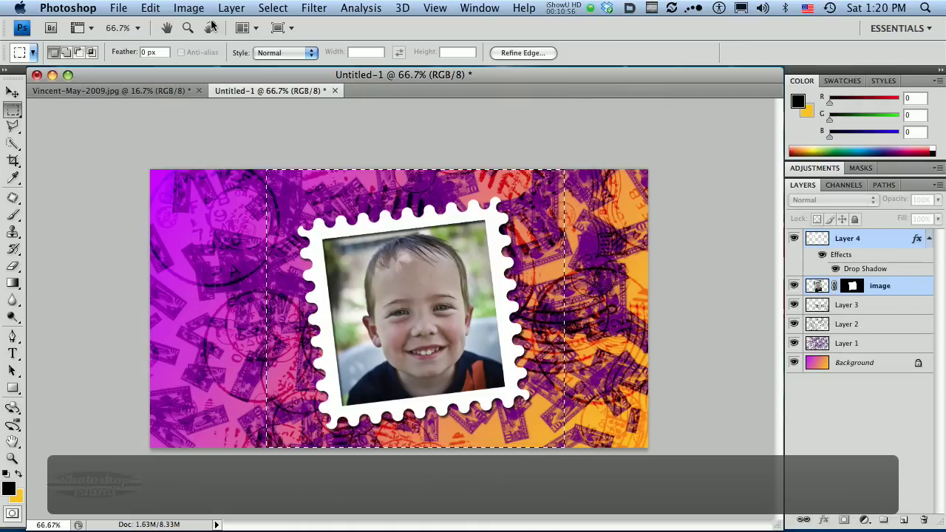
click(159, 6)
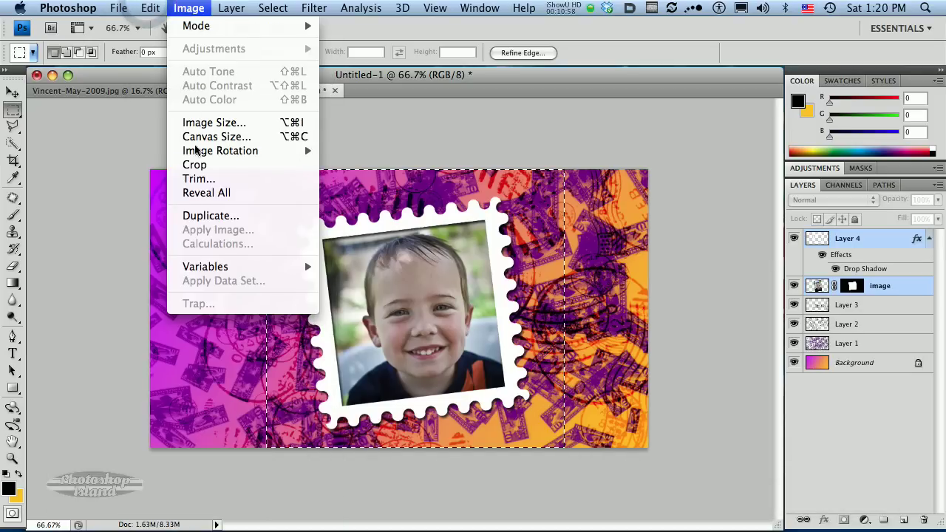
click(182, 161)
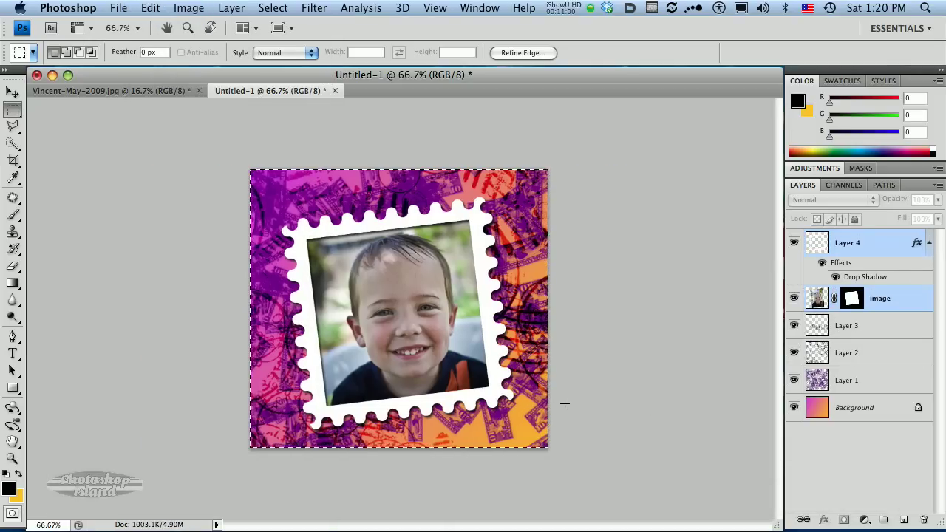